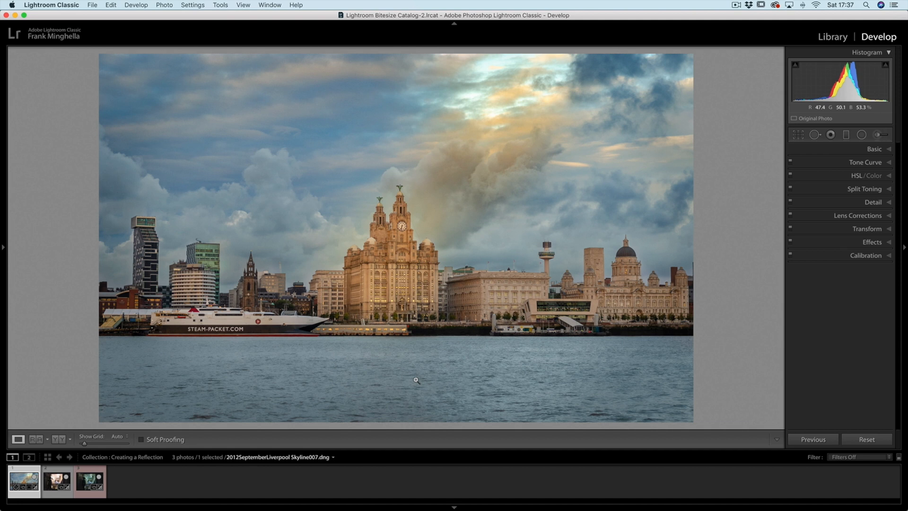
View the two barber shop photos in the collection and return to the Liverpool skyline photo.
click(57, 474)
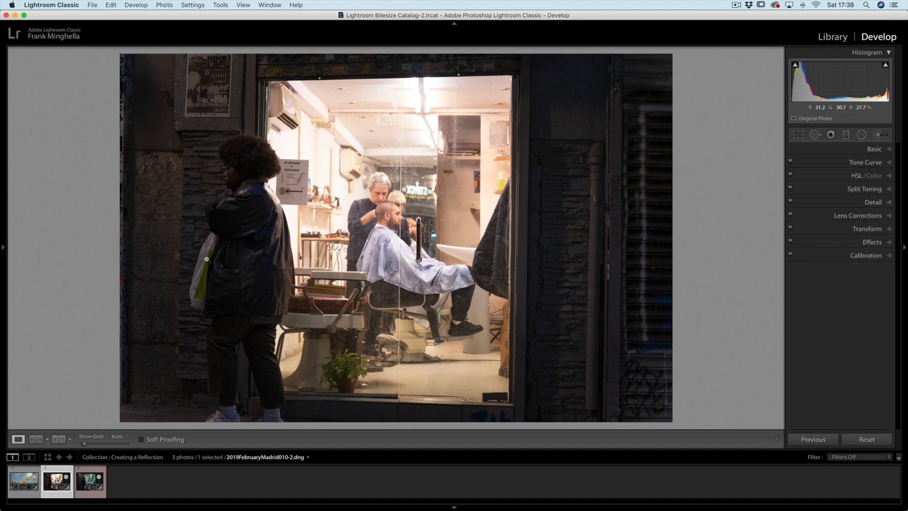
click(87, 473)
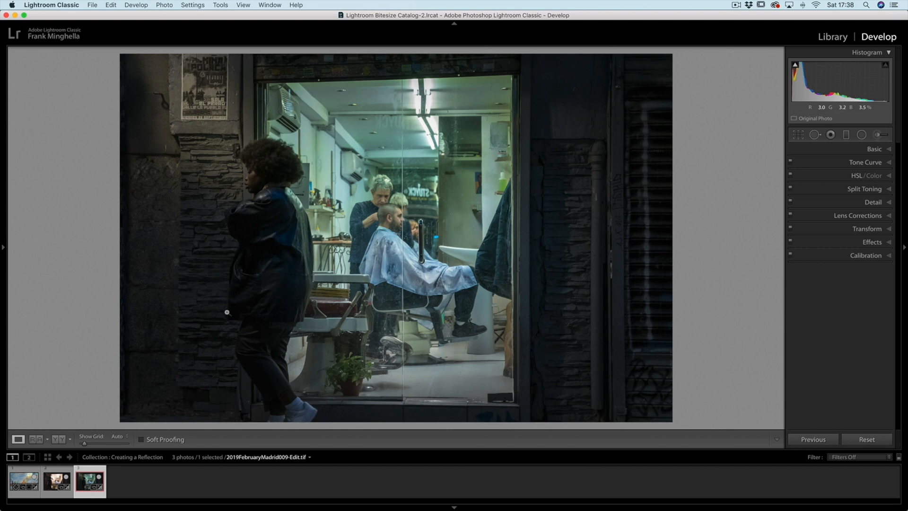
click(62, 473)
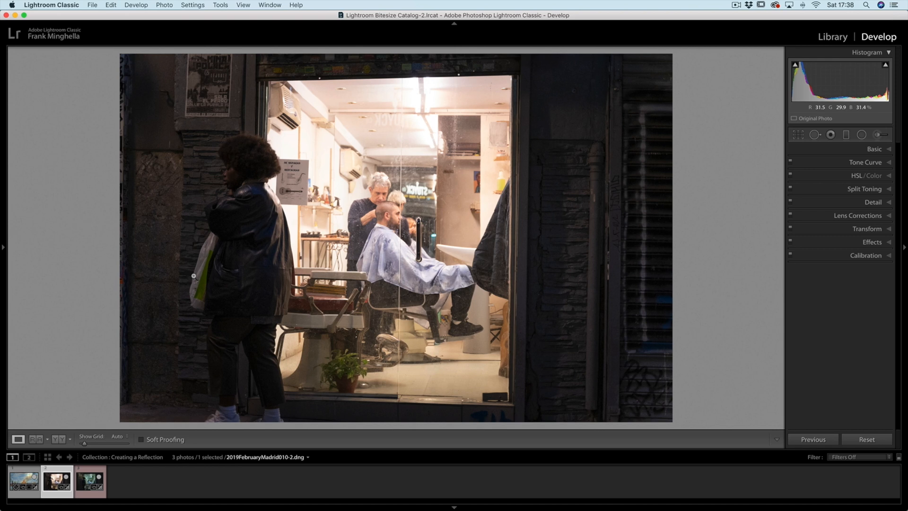
key(Left)
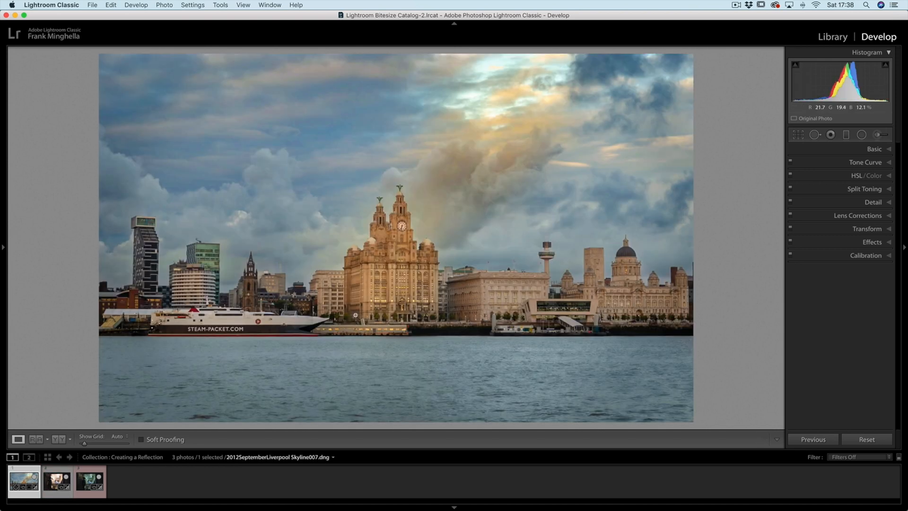
Hide the filmstrip and open the Liverpool skyline photo for editing in Adobe Photoshop 2020.
click(454, 506)
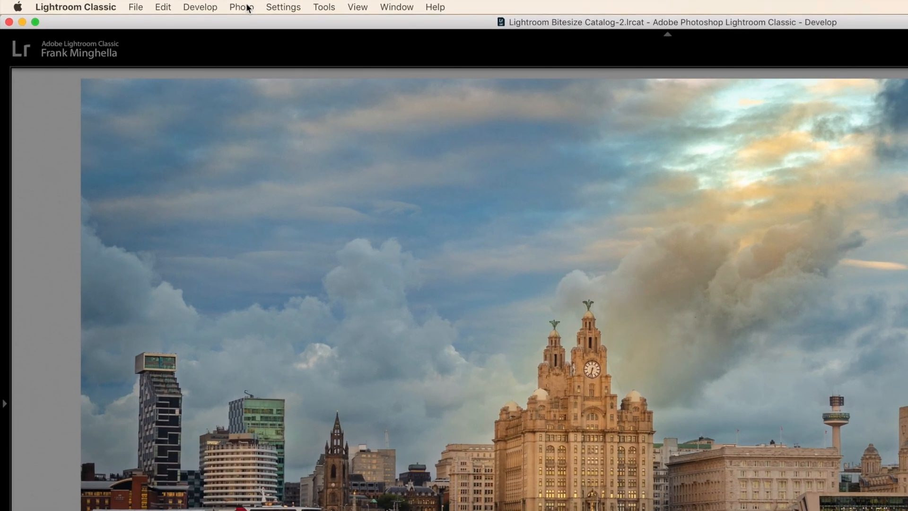
click(170, 5)
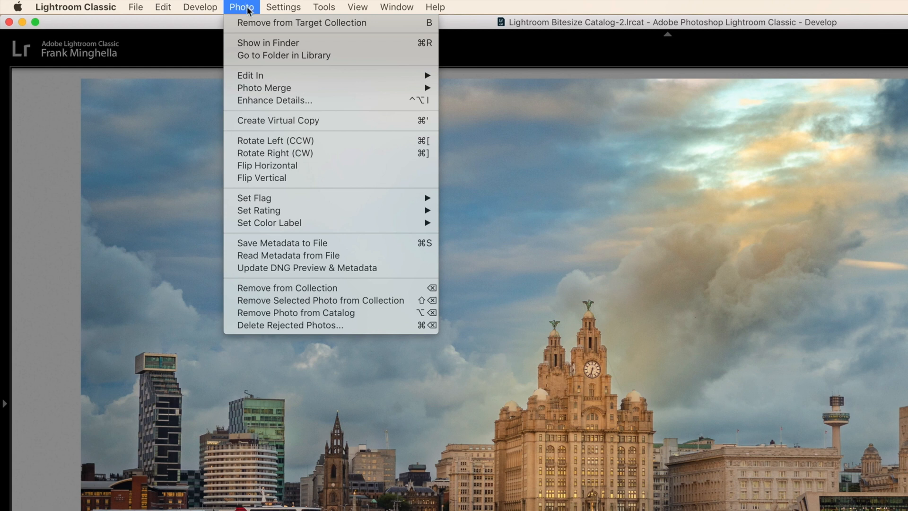
mouse_move(261, 77)
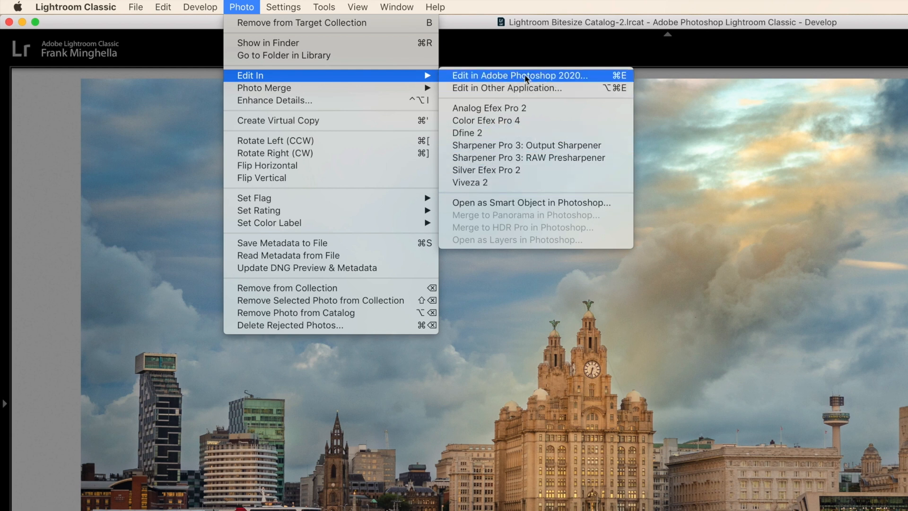
click(617, 80)
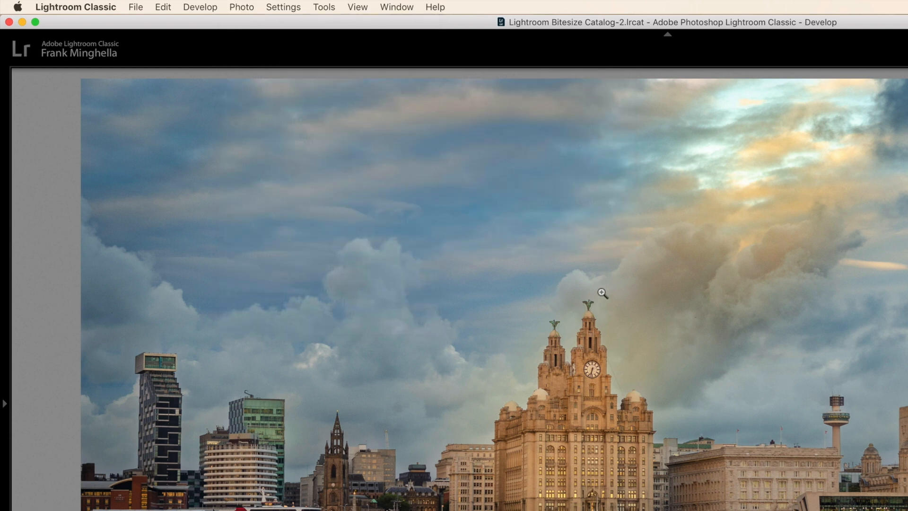
right_click(581, 294)
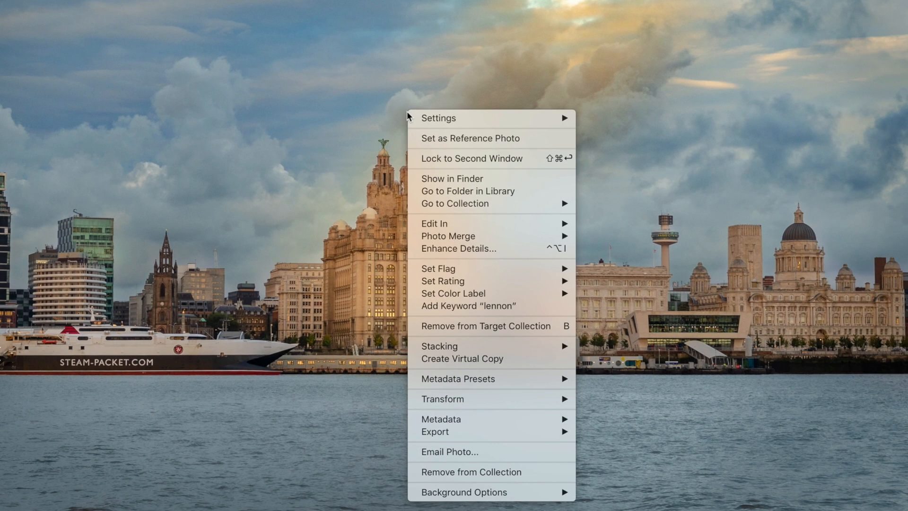
mouse_move(455, 225)
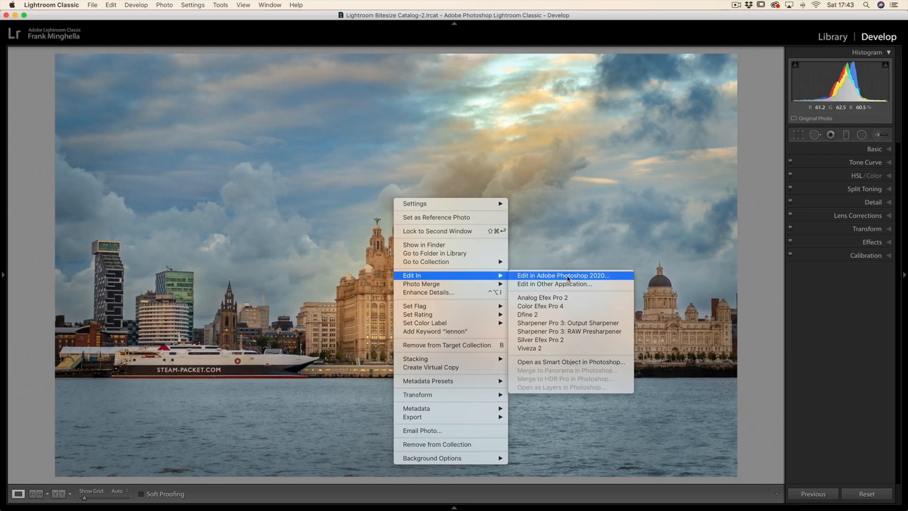
click(568, 277)
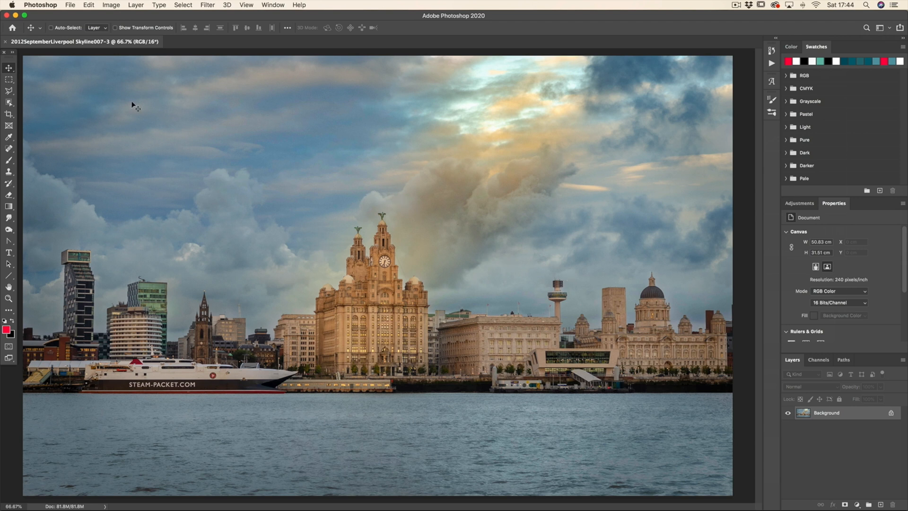
Select a small square of sky above the clock tower building, fill it with red and deselect it.
click(8, 80)
drag(309, 138, 376, 206)
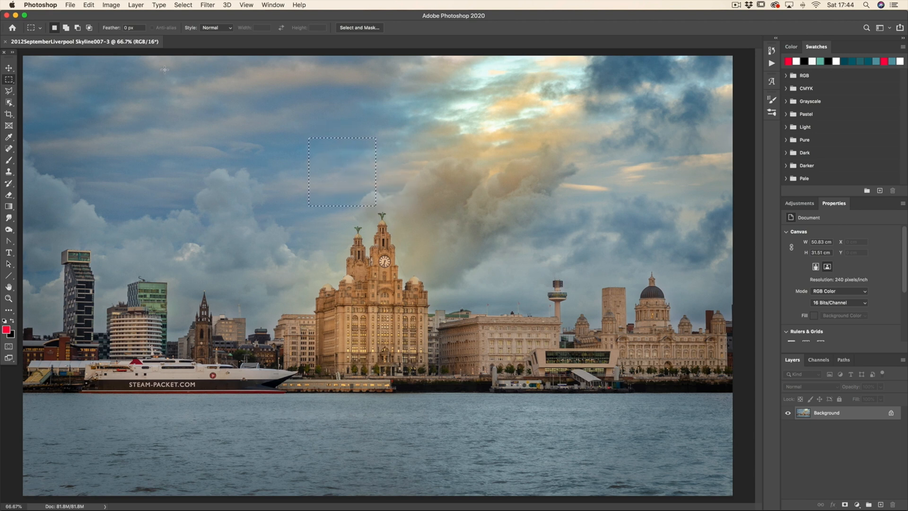
click(91, 5)
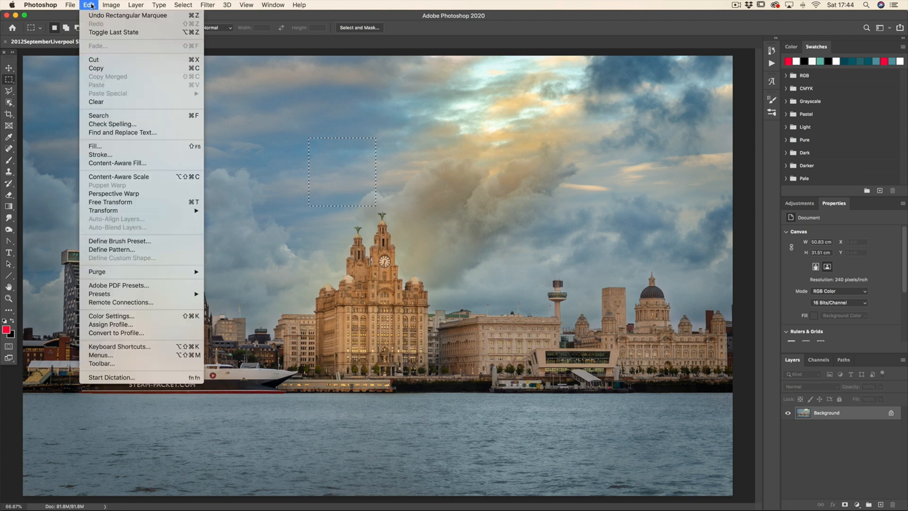
click(96, 147)
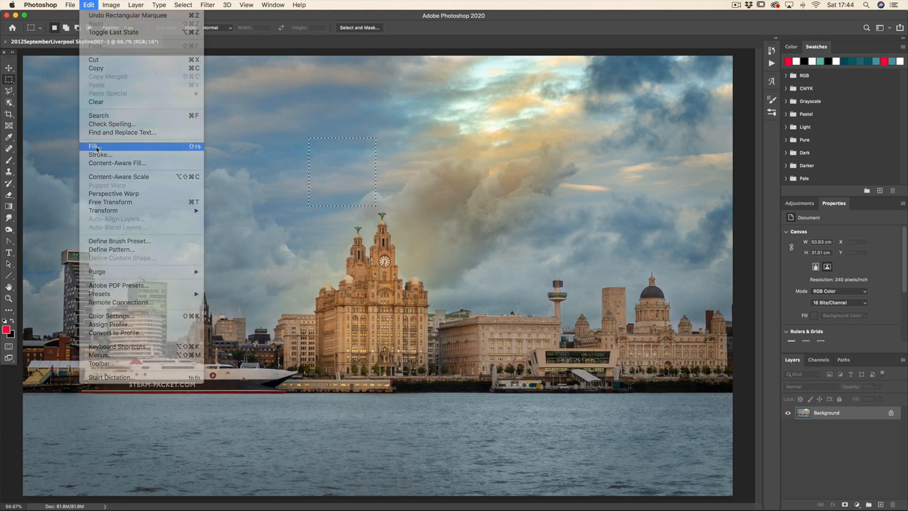
click(816, 98)
key(m)
key(ctrl+d)
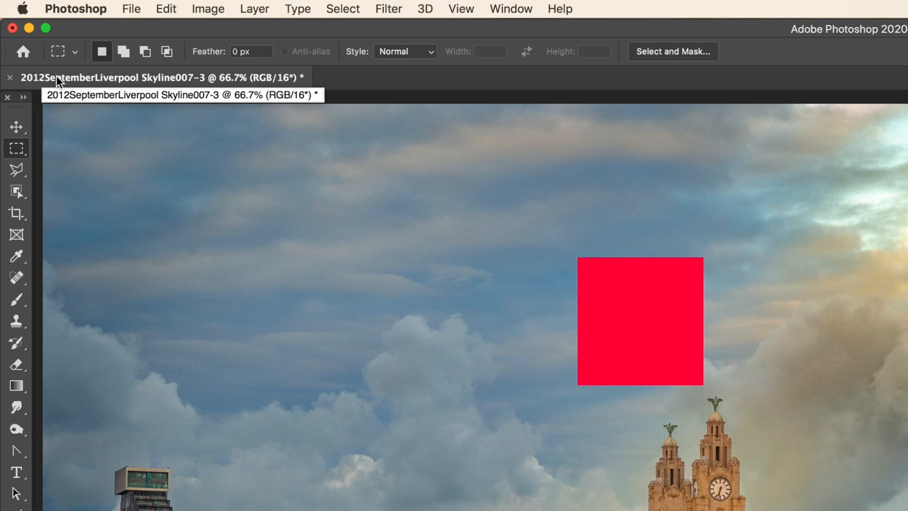
Close the skyline document, saving its changes, and switch to Adobe Lightroom Classic.
click(11, 80)
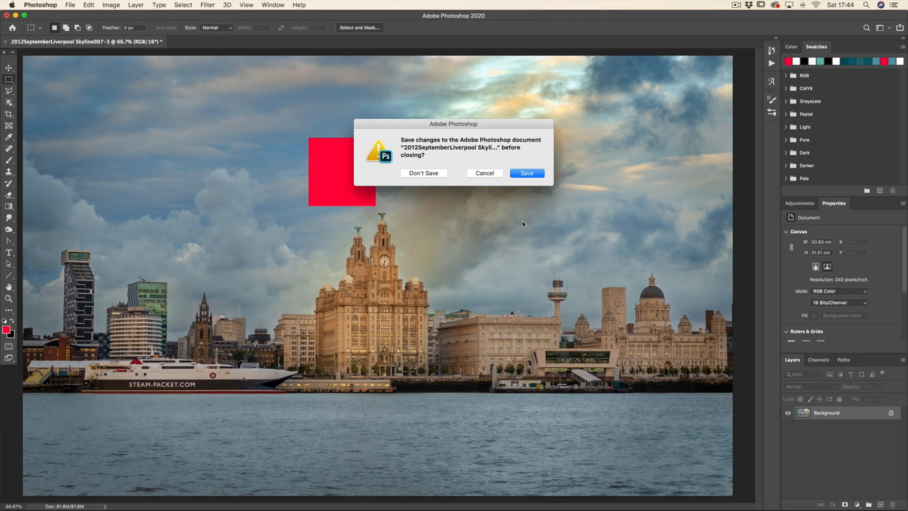
click(535, 175)
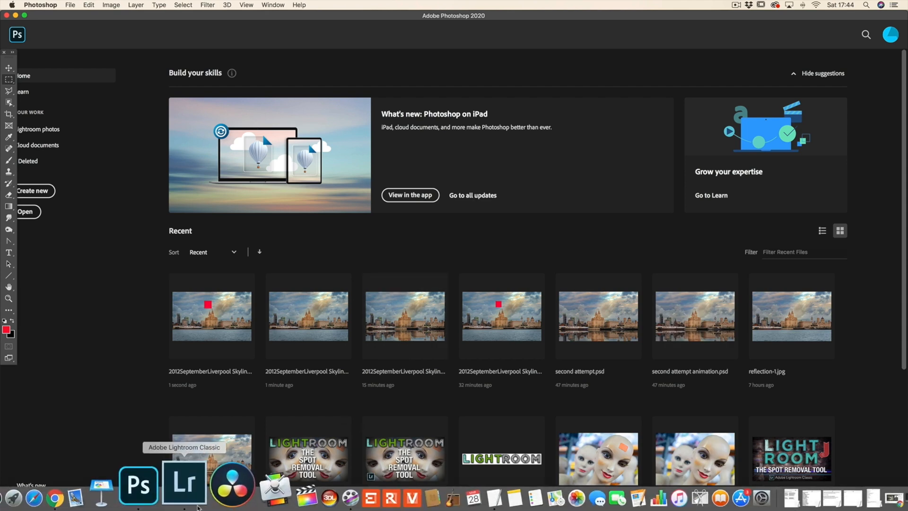
click(189, 494)
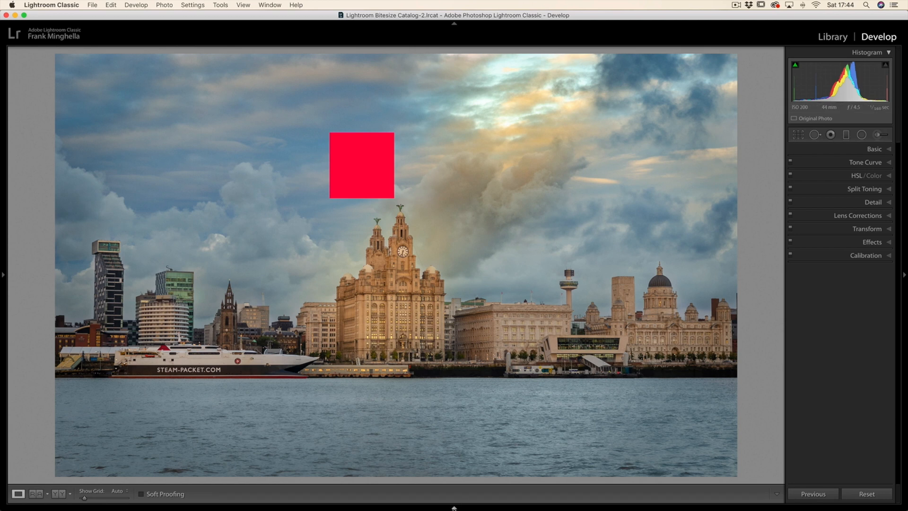
Compare the file details of the edited TIFF and the original DNG, ending on the original with the info overlay and filmstrip hidden.
click(454, 507)
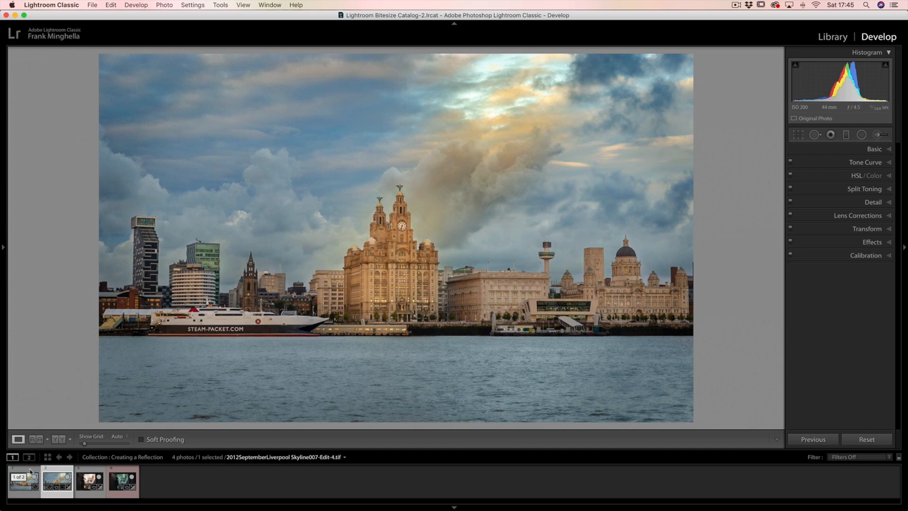
click(30, 472)
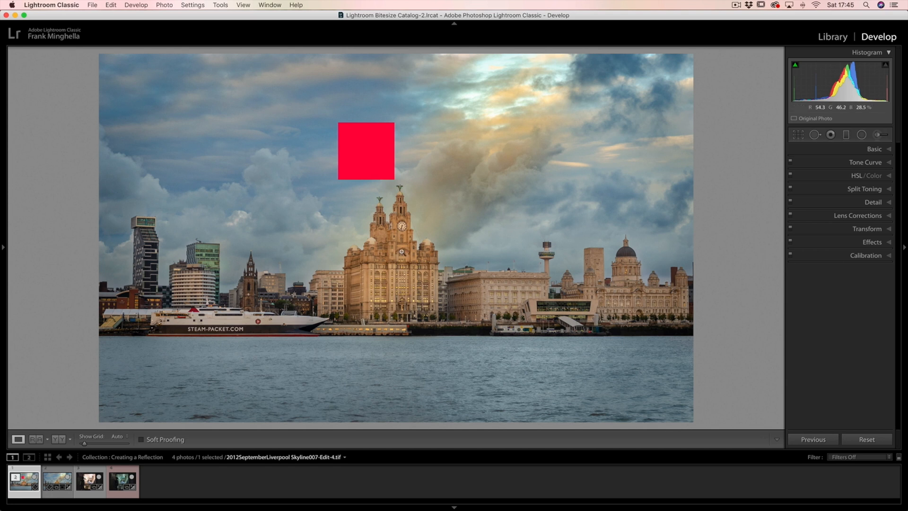
key(i)
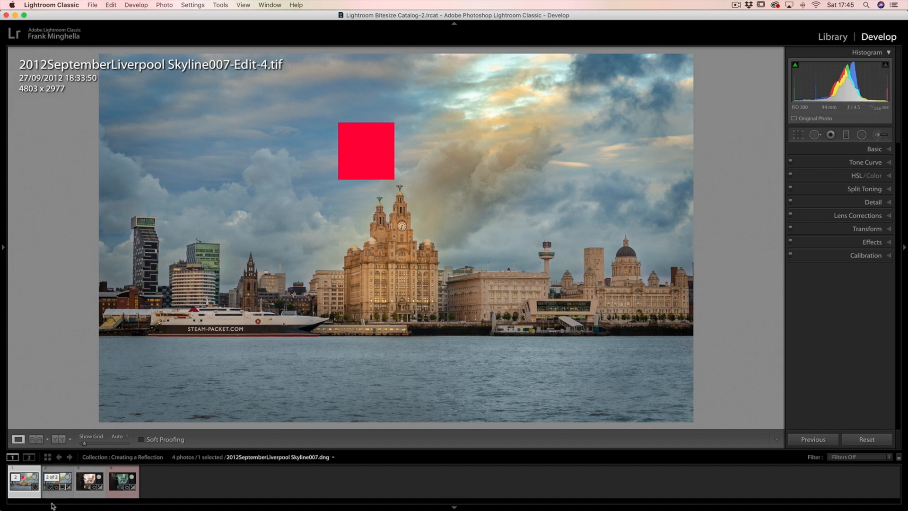
click(67, 472)
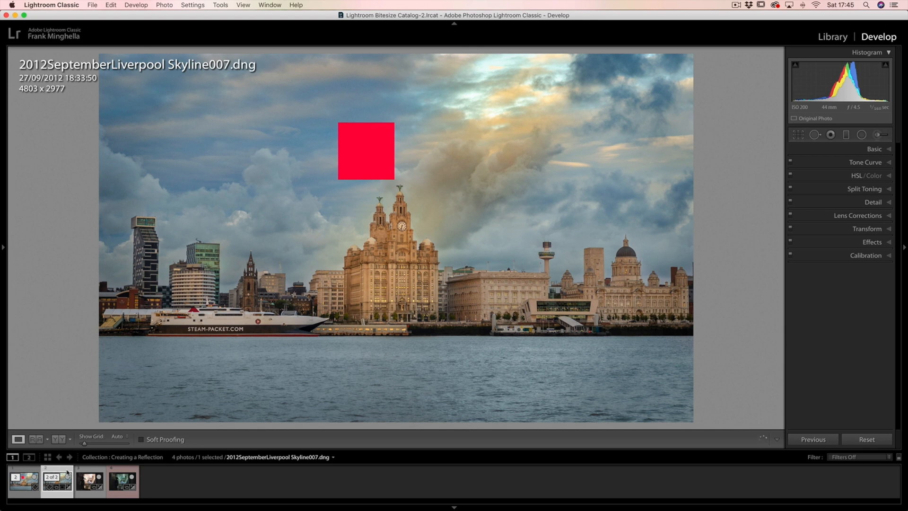
click(454, 508)
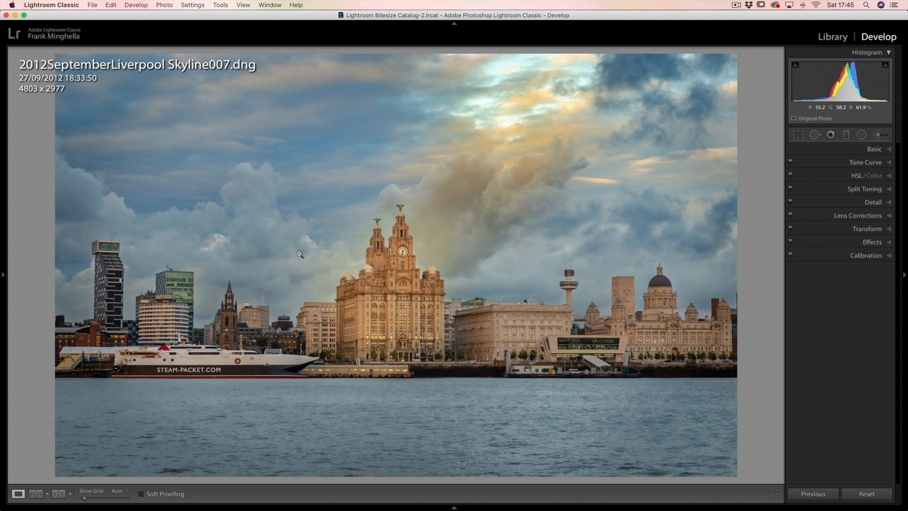
key(i)
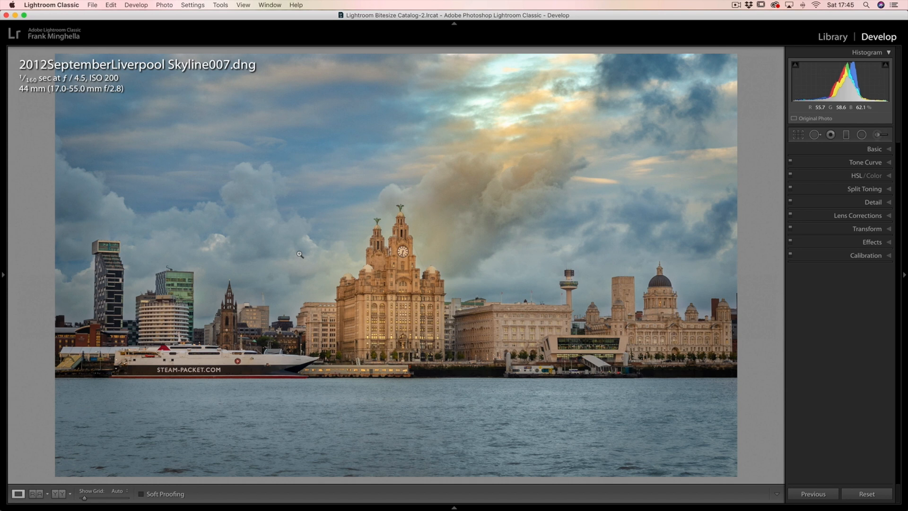
key(i)
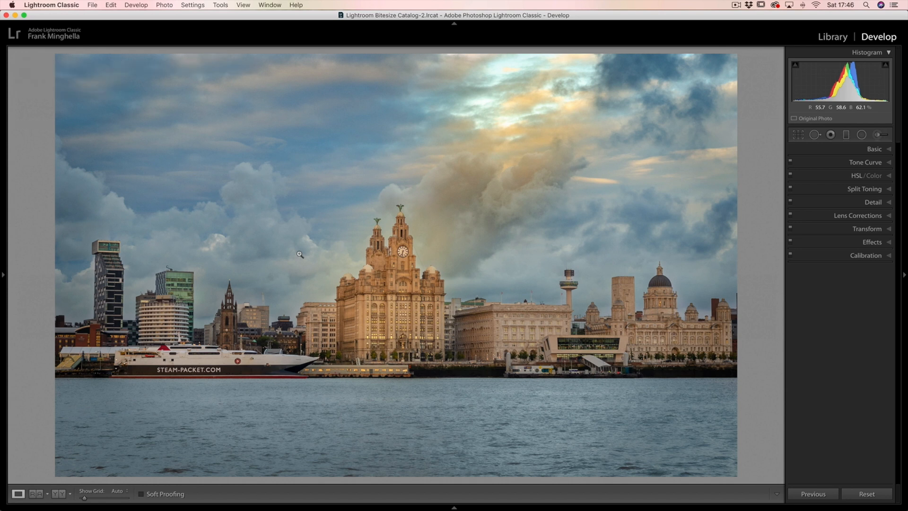
Open the original skyline DNG for editing in Adobe Photoshop 2020.
right_click(393, 228)
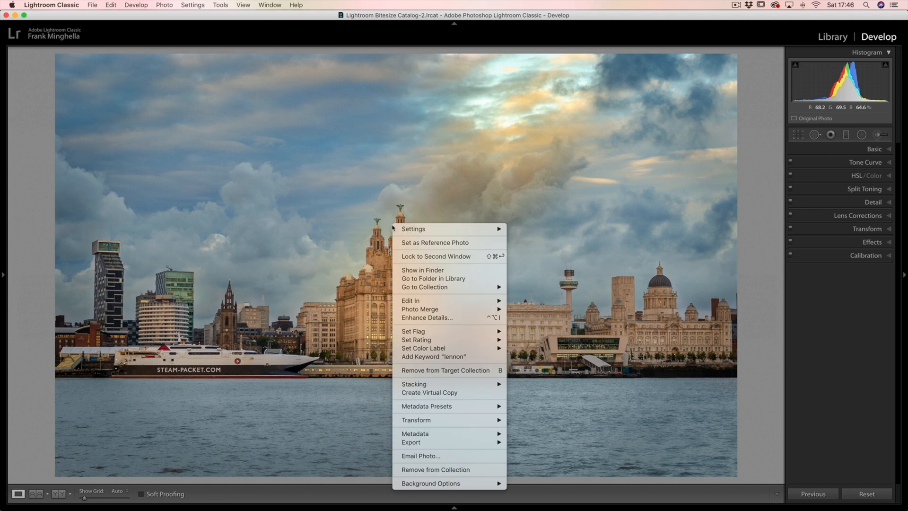
mouse_move(411, 301)
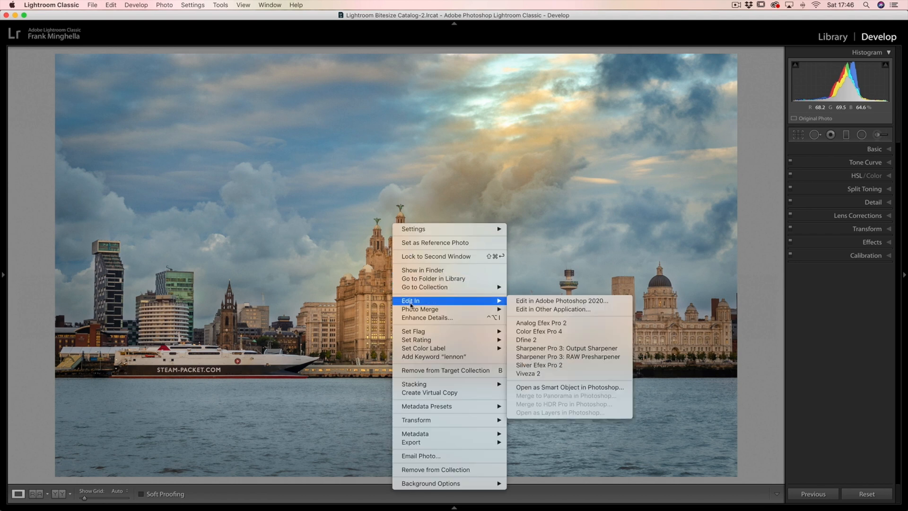
click(531, 303)
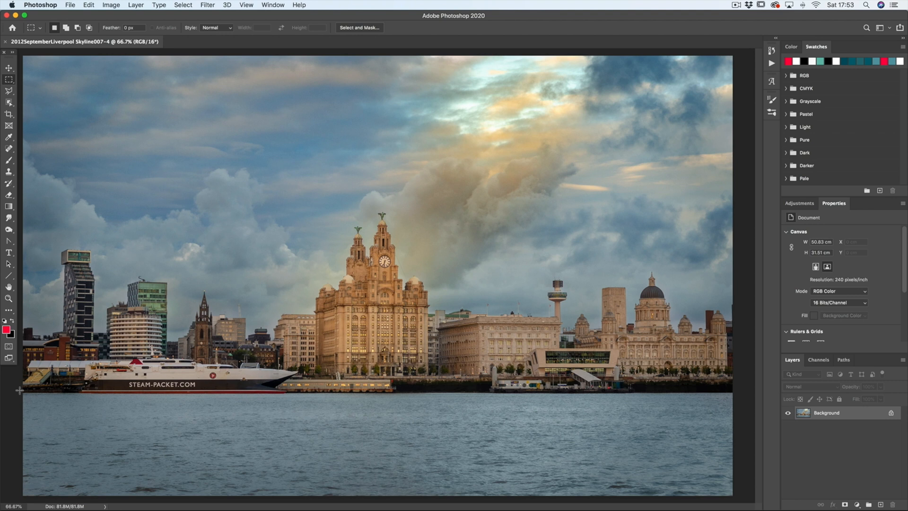
Outline the full-width water area with a rectangular selection, move the outline up over the buildings and copy that strip to a new layer.
drag(19, 390, 743, 498)
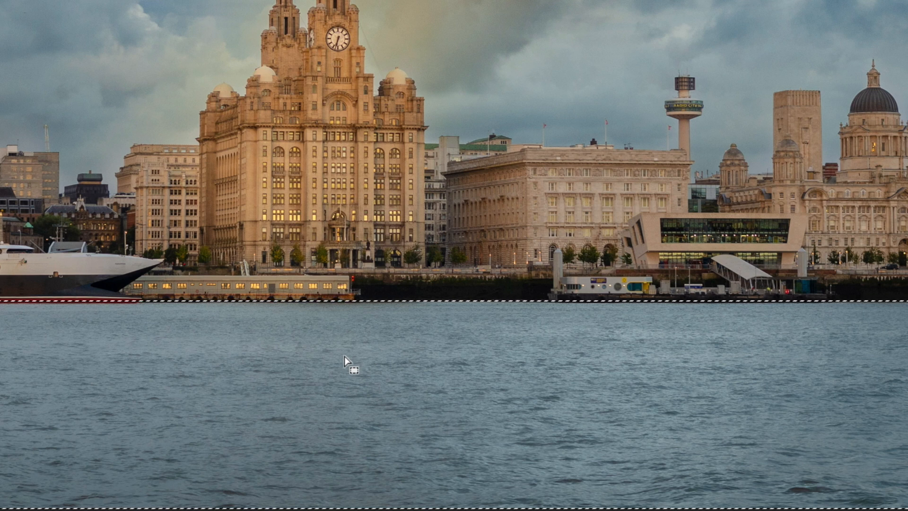
key(ctrl+minus)
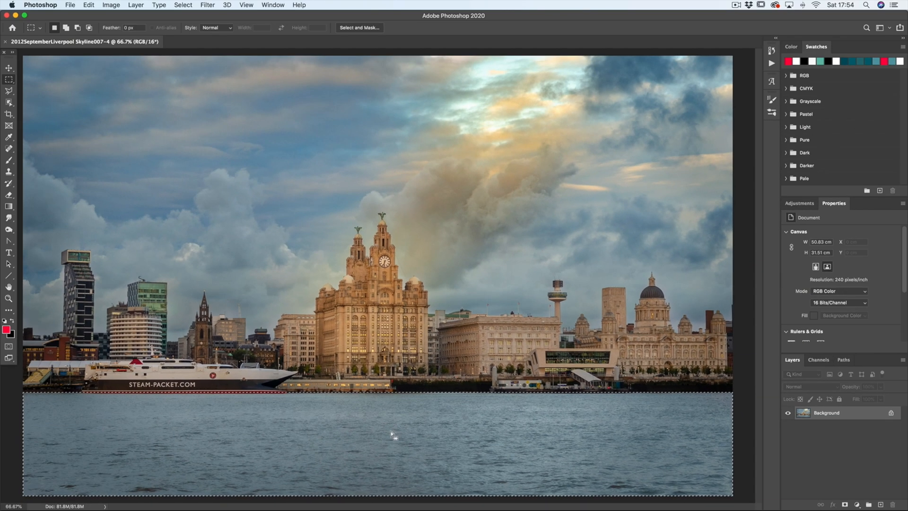
drag(395, 436, 393, 332)
key(super+j)
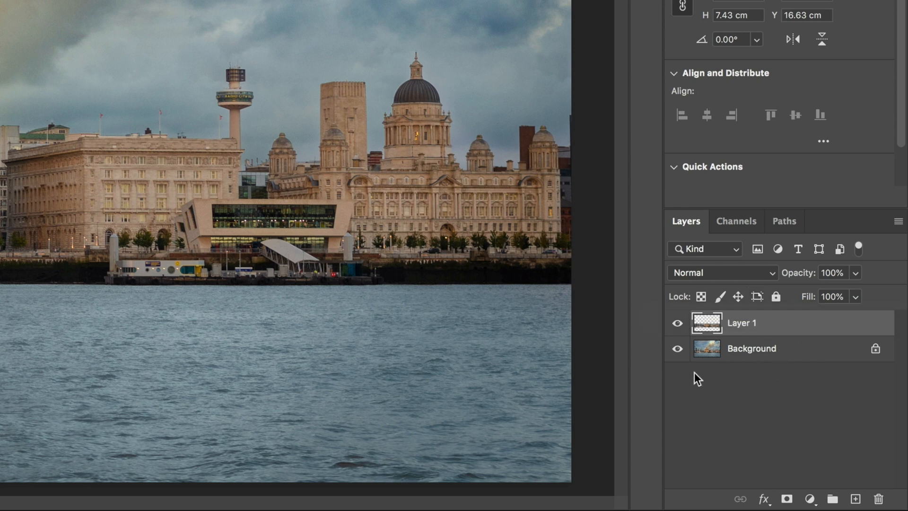
Rename the copied buildings layer as "Refection".
double_click(739, 323)
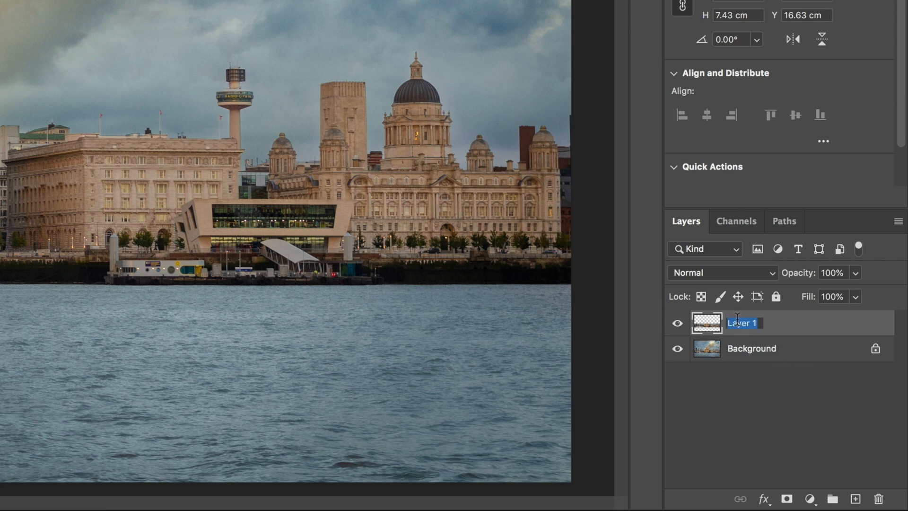
text(Re)
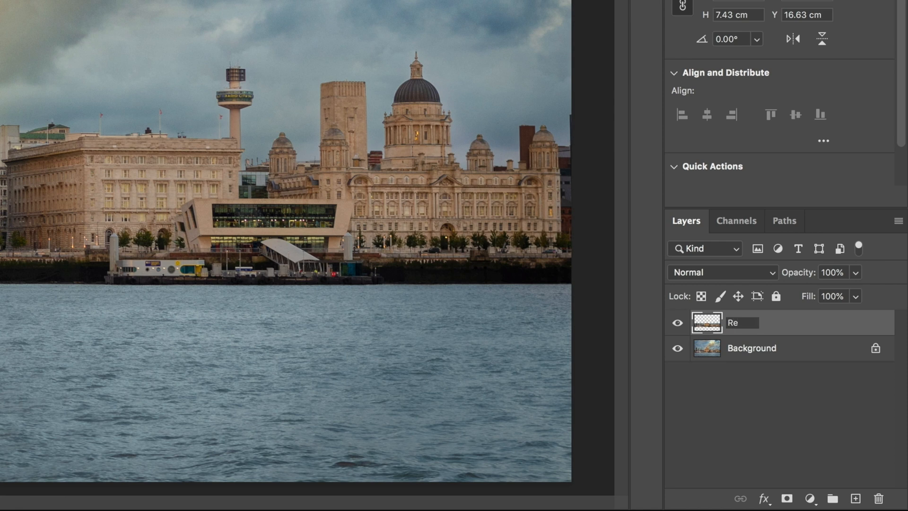
text(fection)
key(Return)
Hide the Background and Refection layers one after the other to check the copied strip, and show both again.
click(677, 349)
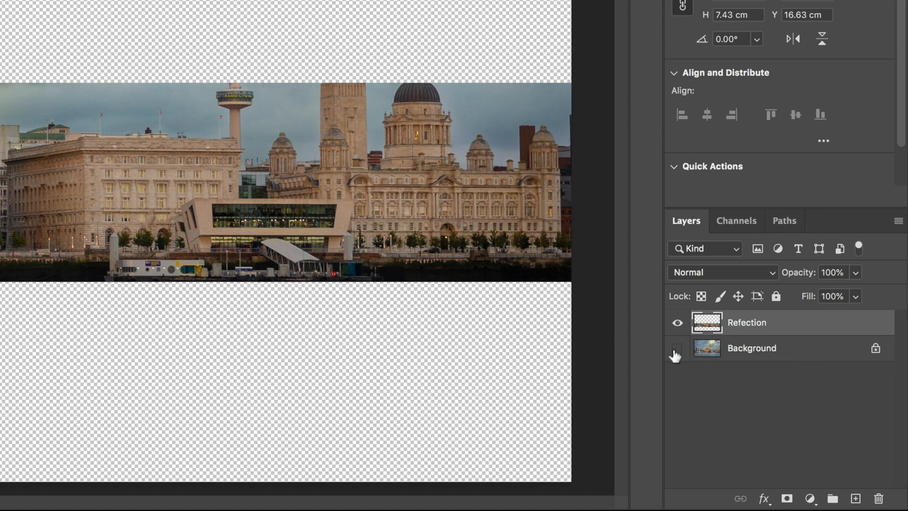
click(676, 325)
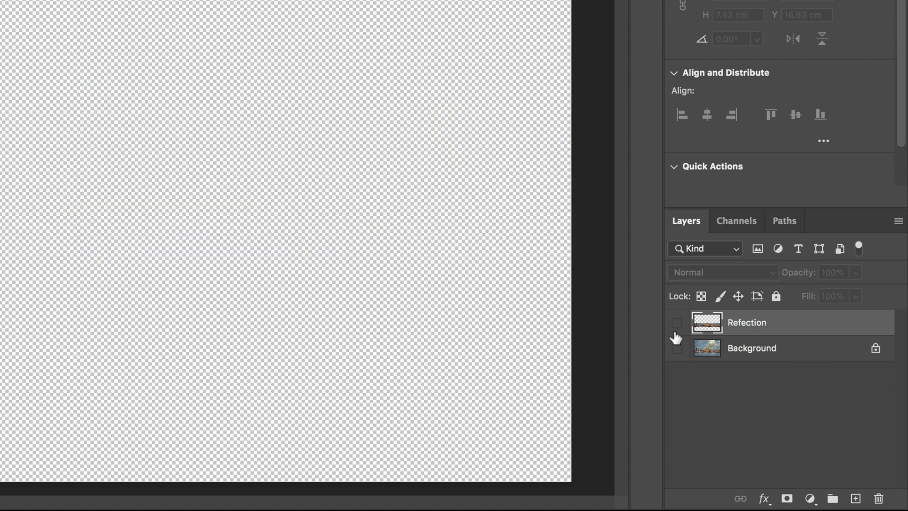
click(676, 349)
click(677, 323)
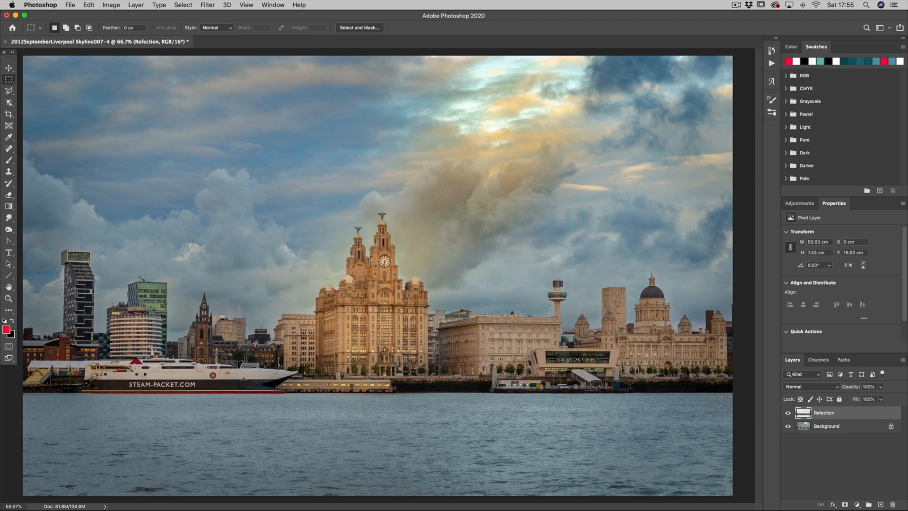
Flip the Refection layer vertically with Free Transform.
key(super+t)
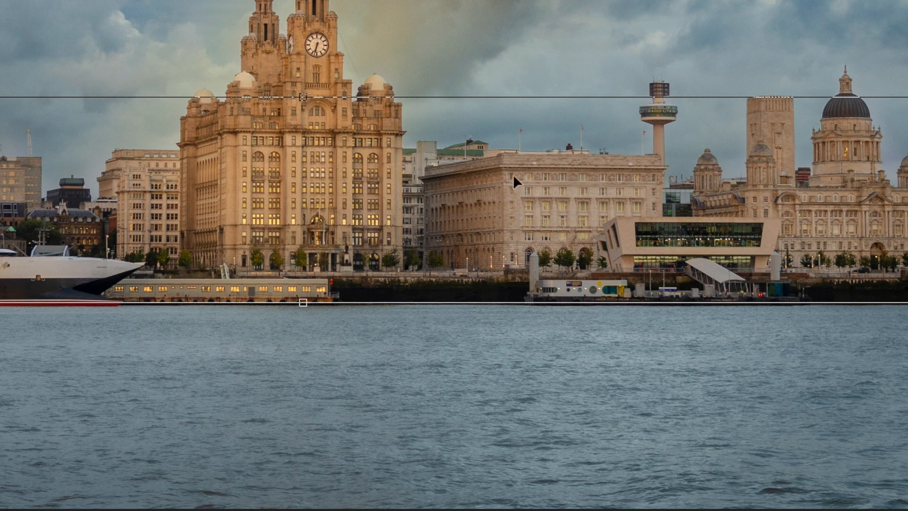
right_click(431, 188)
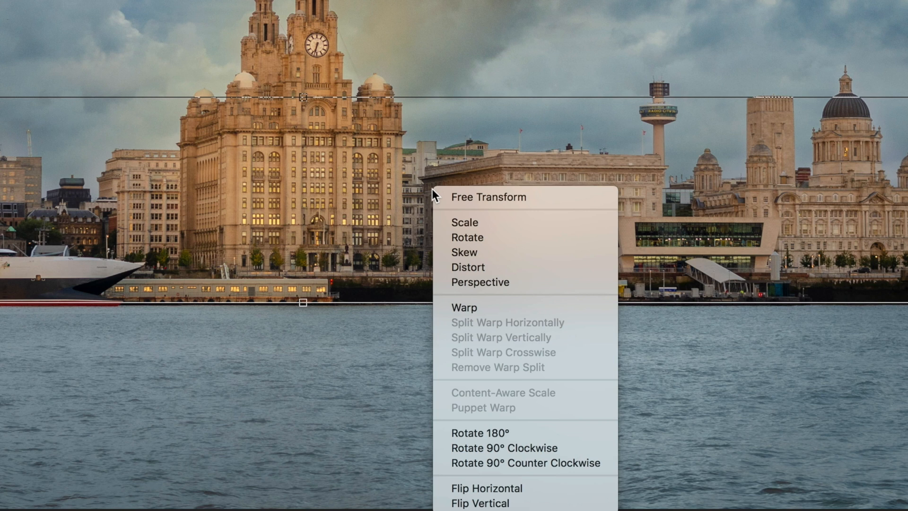
click(488, 504)
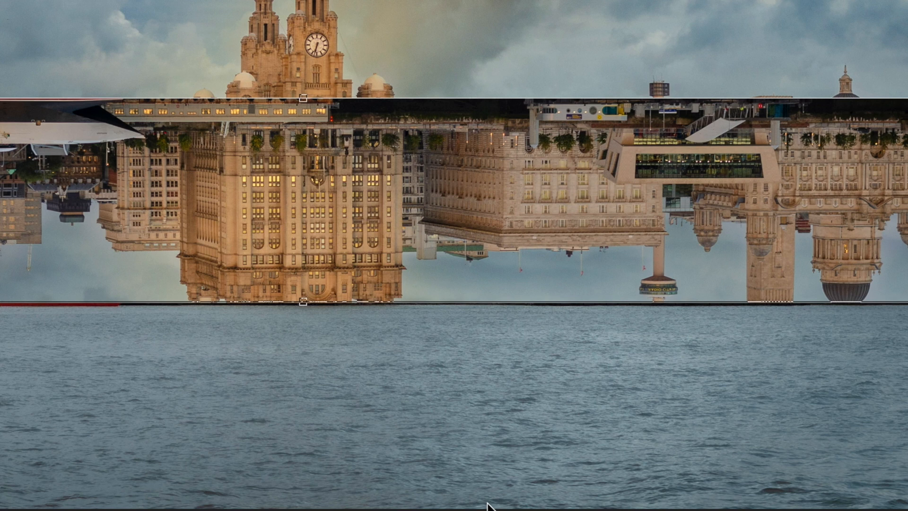
key(Return)
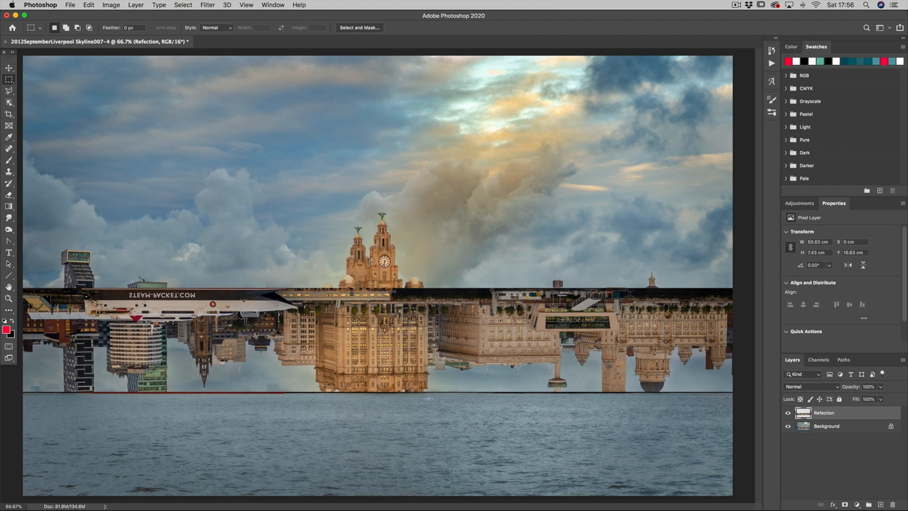
Move the flipped Refection layer straight down over the water and nudge it to a Y position of 24.05 cm.
click(10, 68)
drag(408, 322, 407, 422)
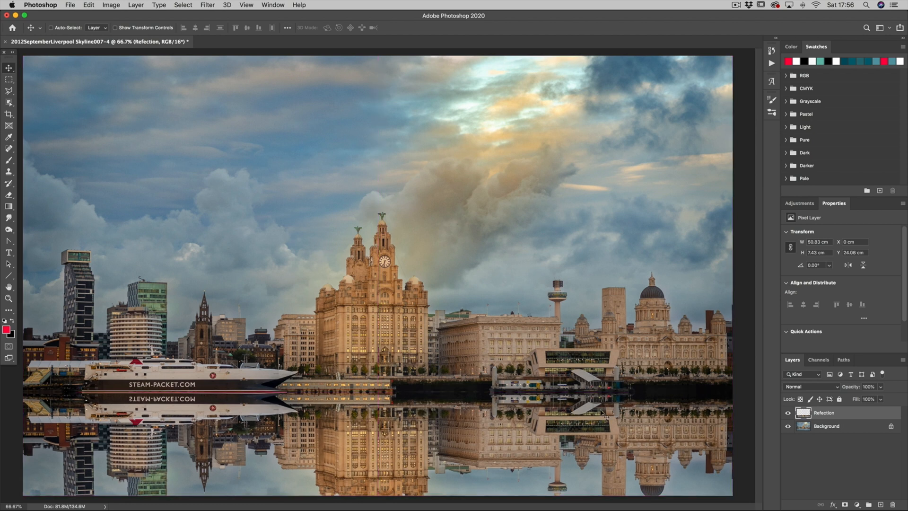
key(Up)
key(Up)
key(Up)
key(Up)
key(Up)
key(Up)
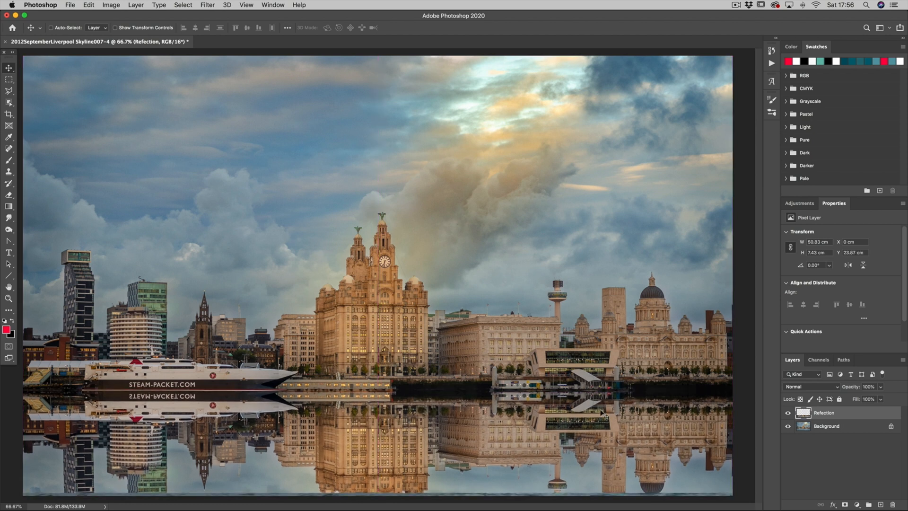
key(Down)
key(Down)
key(Down)
key(Down)
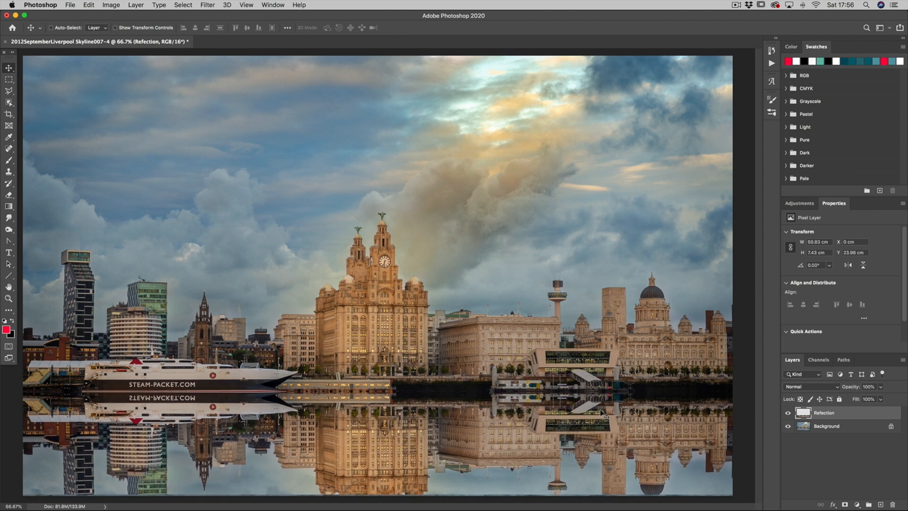
key(Down)
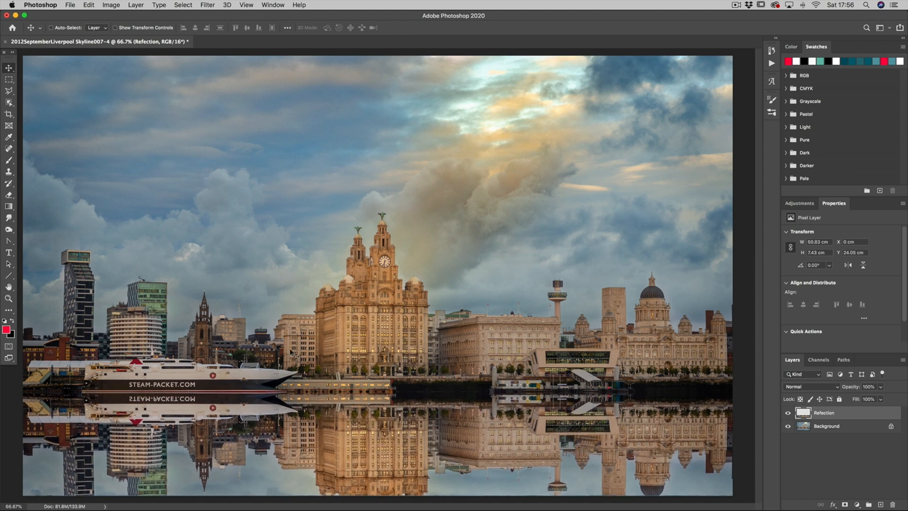
Stretch the upper edge of the Refection layer slightly upward to a height of 101.64% to close the gap at the waterline.
key(super)
key(super+t)
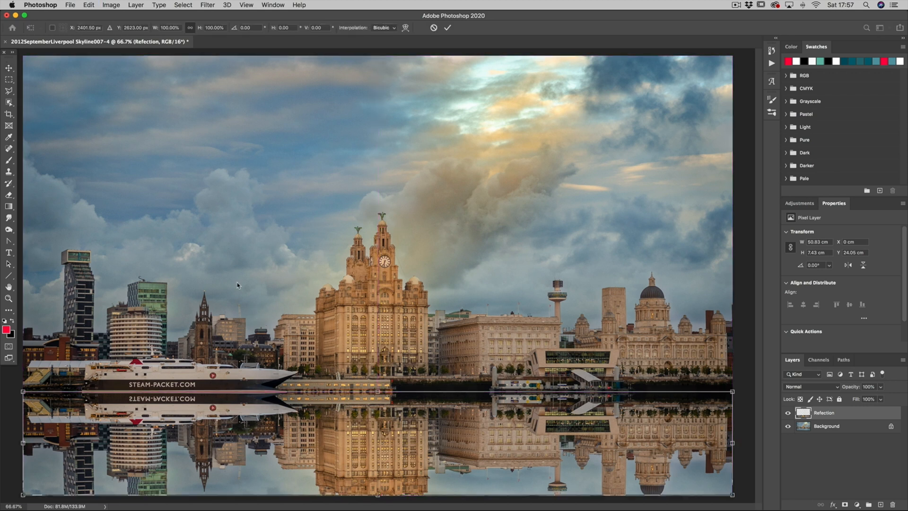
drag(377, 391, 377, 390)
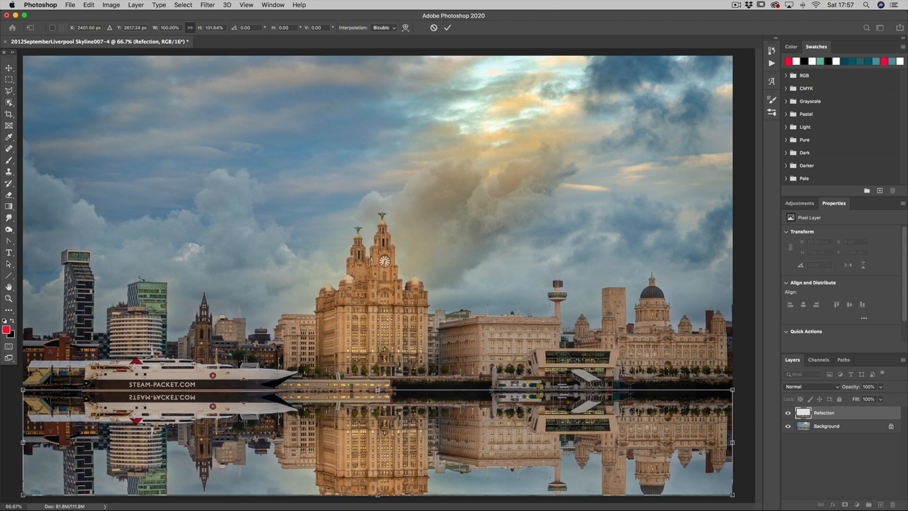
key(Return)
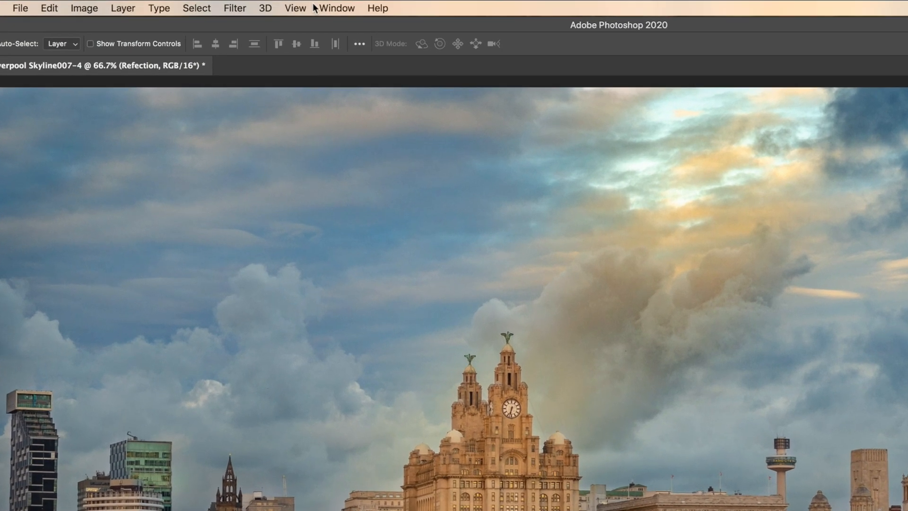
Convert the Refection layer for Smart Filters.
click(317, 8)
mouse_move(296, 7)
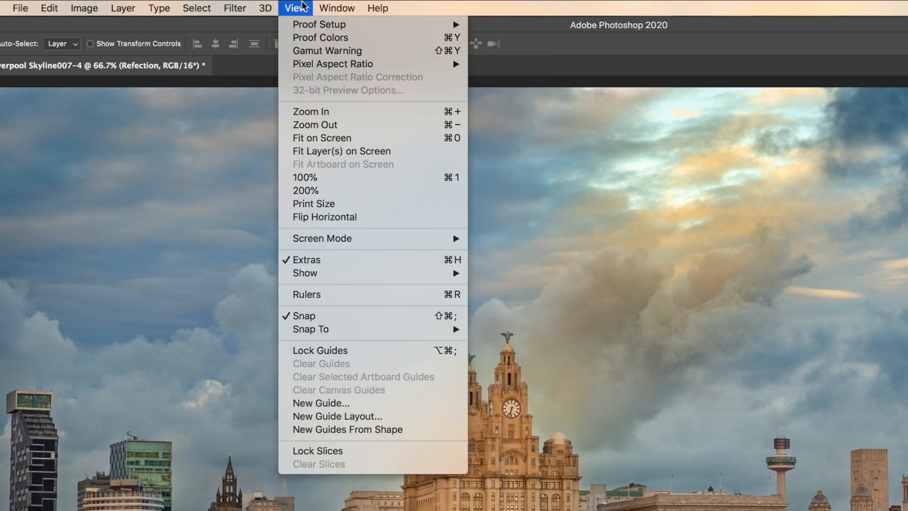
mouse_move(245, 6)
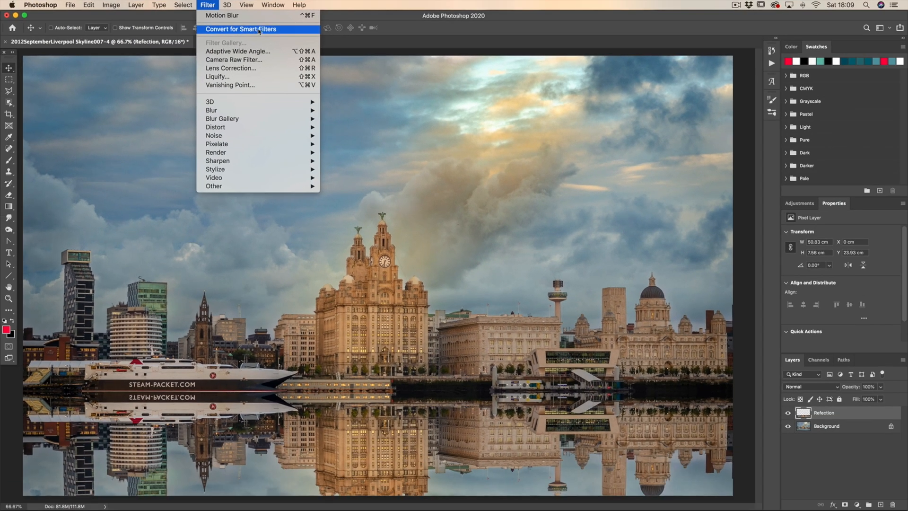
click(259, 30)
click(520, 182)
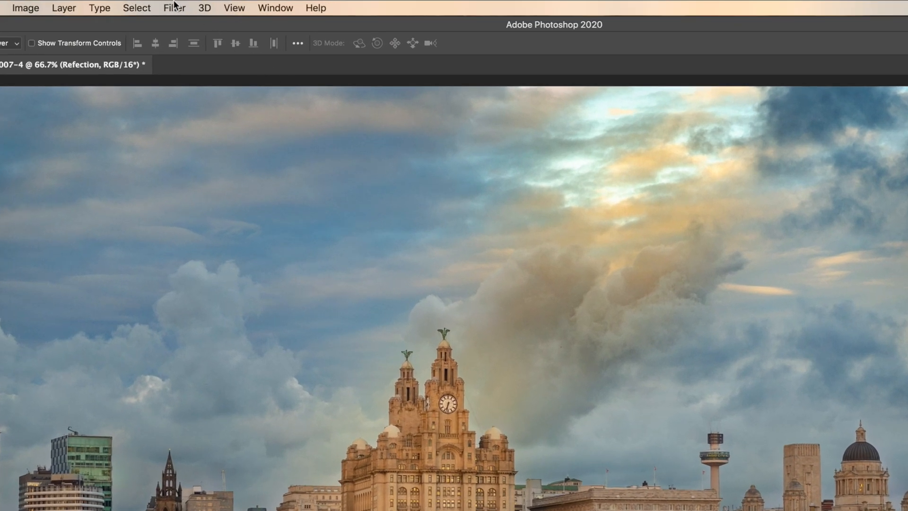
Apply a Motion Blur to the Refection layer at a 90° angle and 30 pixels distance, after trying 0° and 101 pixels.
click(174, 7)
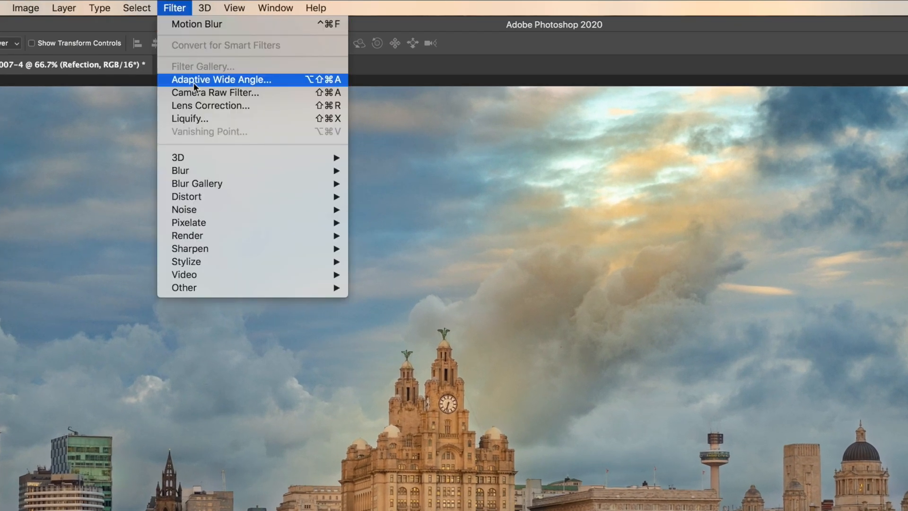
mouse_move(199, 171)
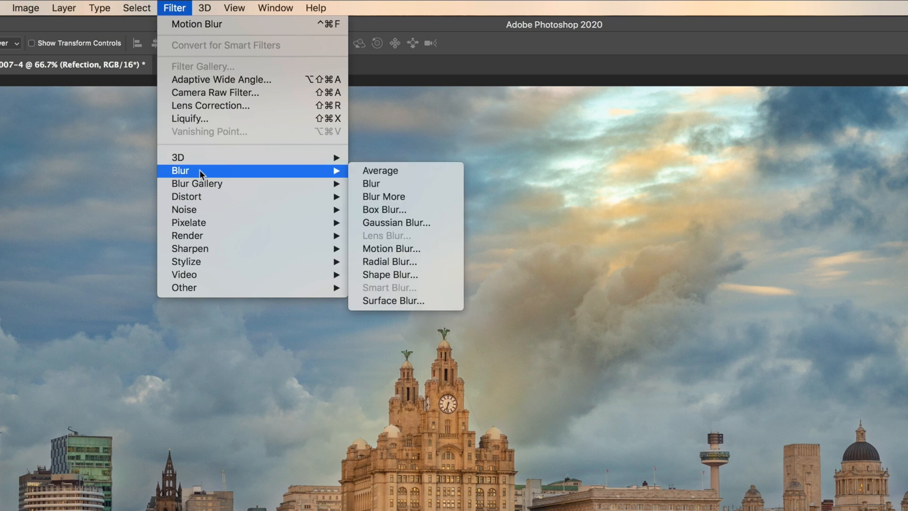
click(394, 248)
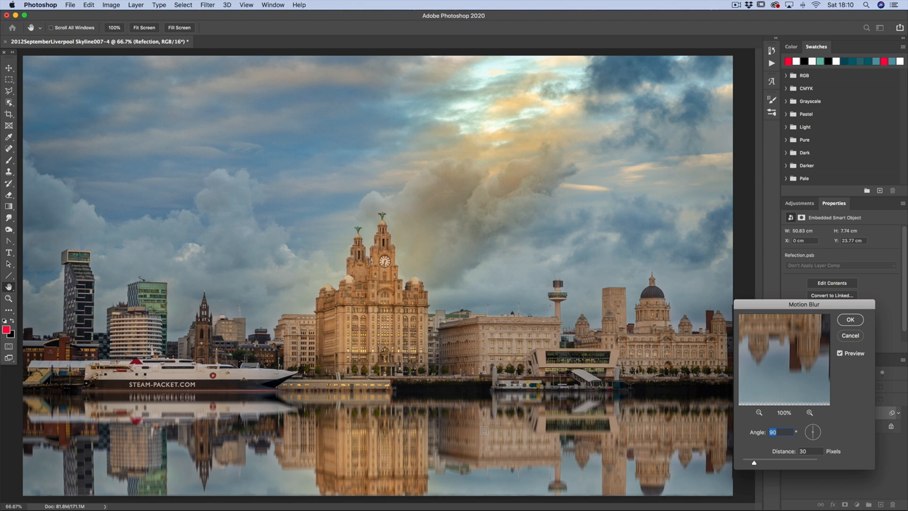
drag(772, 305, 489, 115)
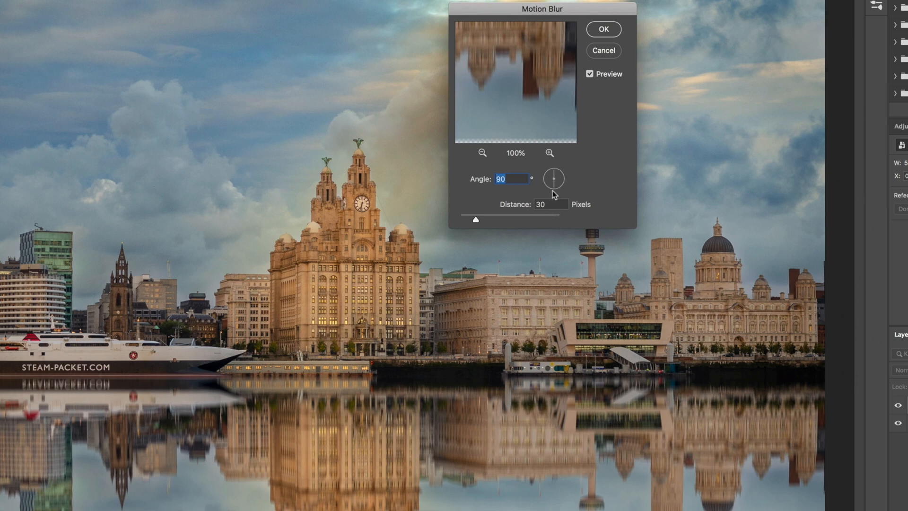
drag(555, 176, 547, 182)
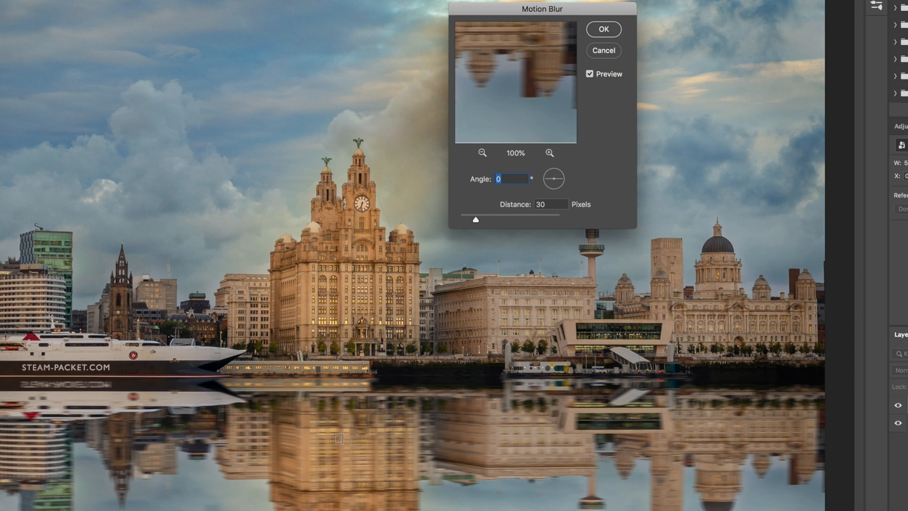
drag(551, 174, 553, 169)
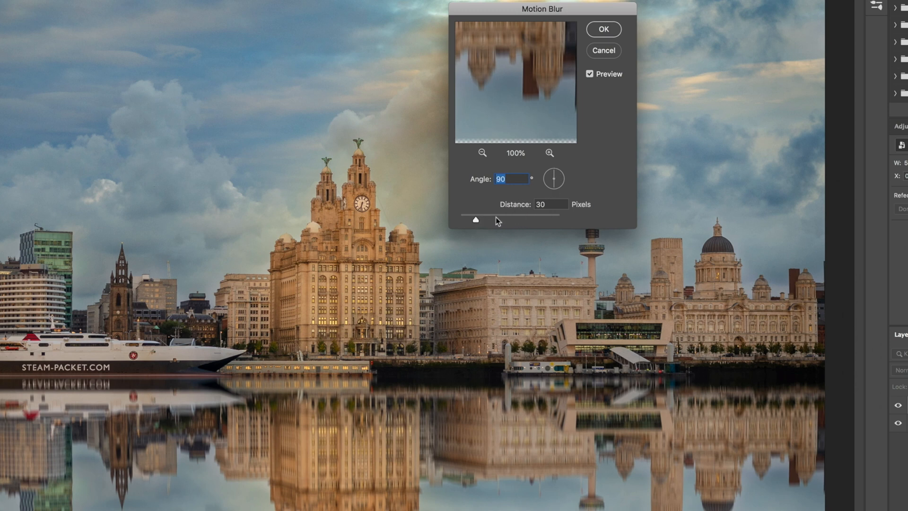
drag(476, 219, 495, 219)
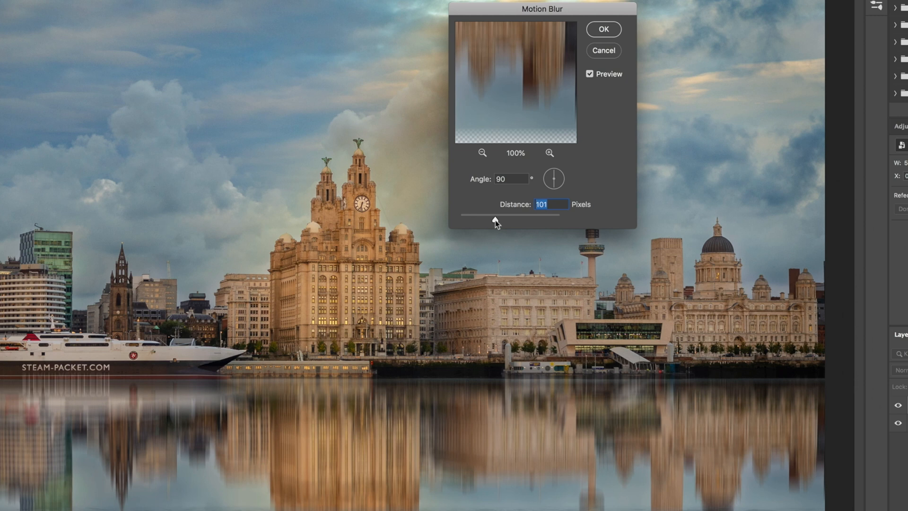
drag(495, 220, 476, 221)
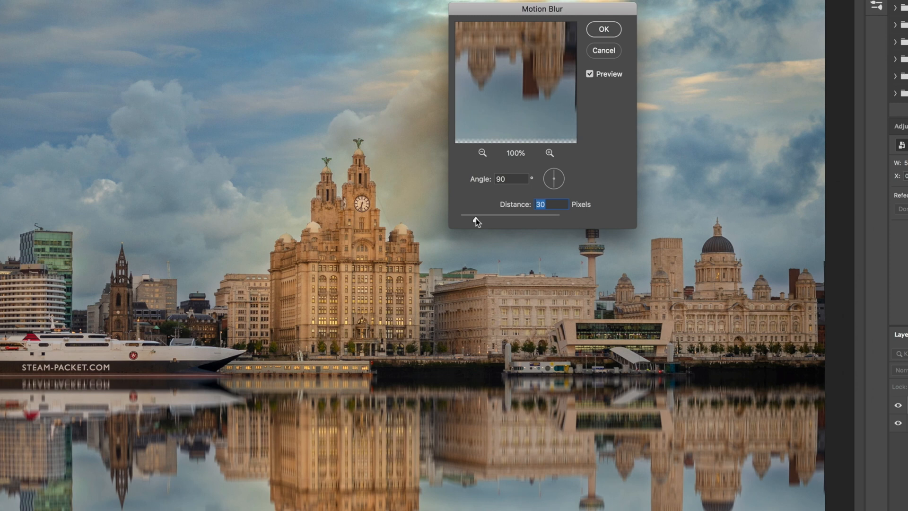
click(605, 29)
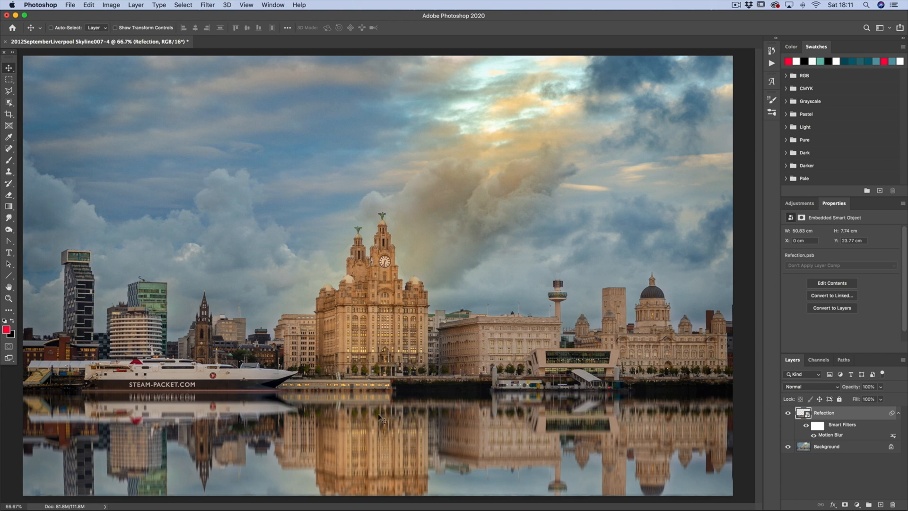
Add a Gaussian Blur with a 2.0 pixel radius to the Refection layer, comparing the reflection with the preview off and on.
click(8, 298)
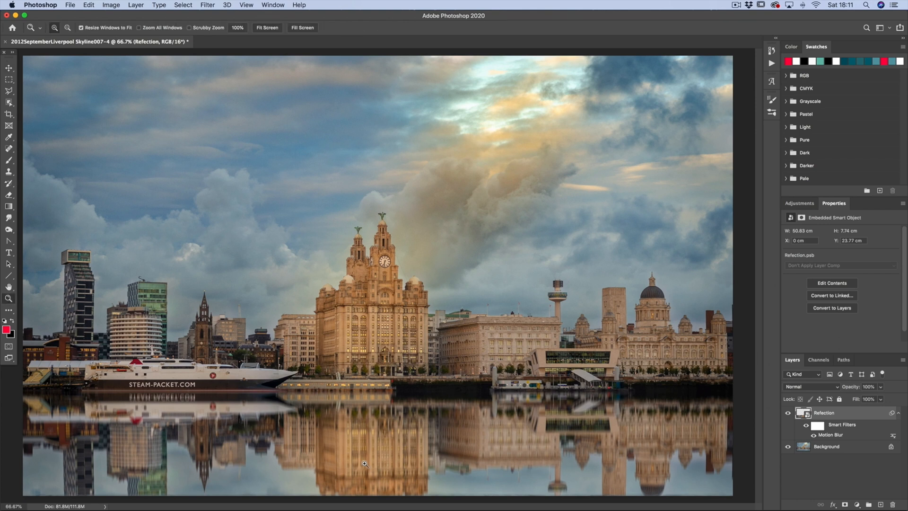
click(366, 460)
click(368, 461)
scroll(386, 412, down, 4)
scroll(387, 411, down, 1)
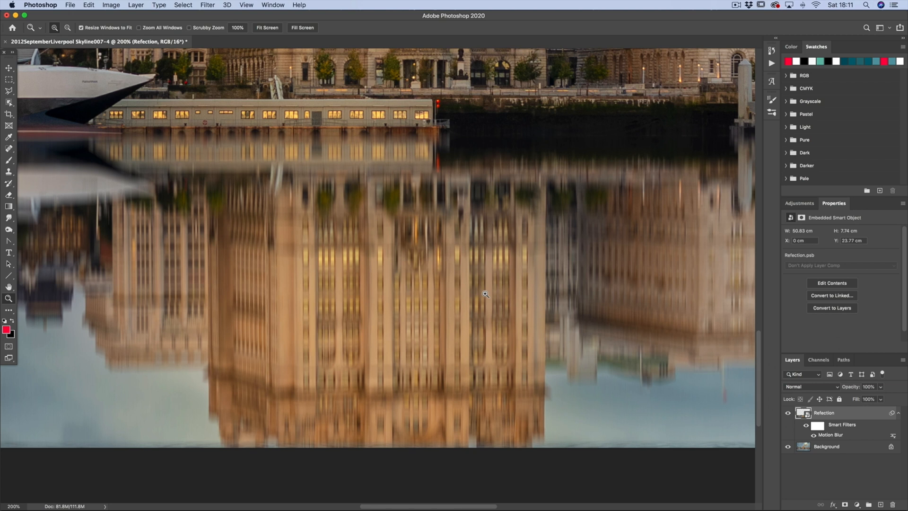
click(208, 4)
mouse_move(218, 111)
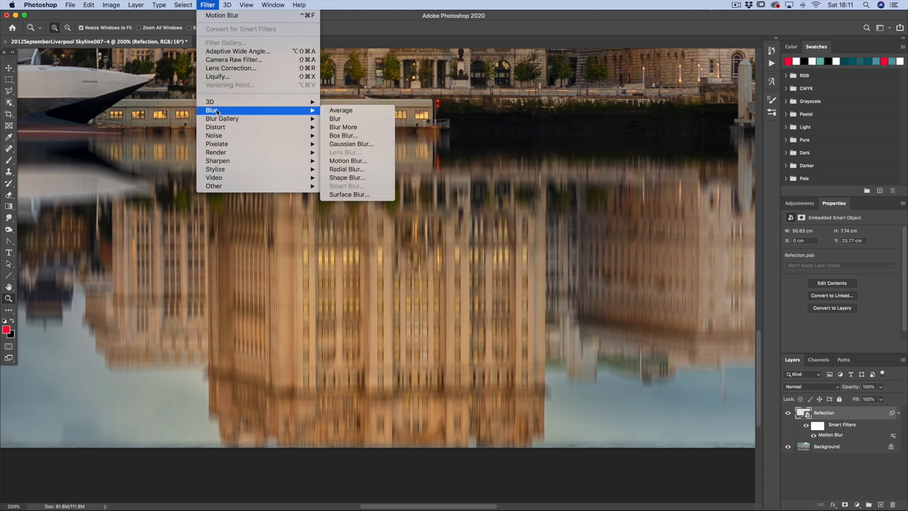
click(349, 144)
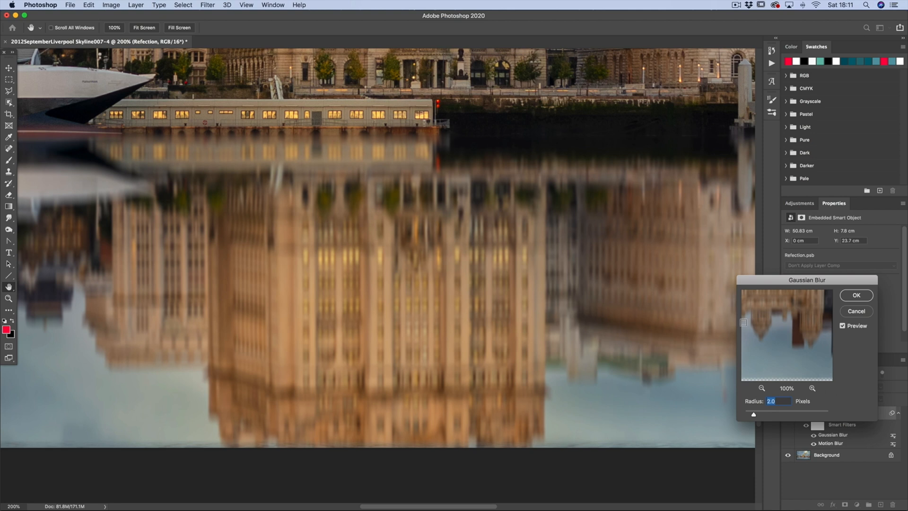
drag(746, 279, 467, 235)
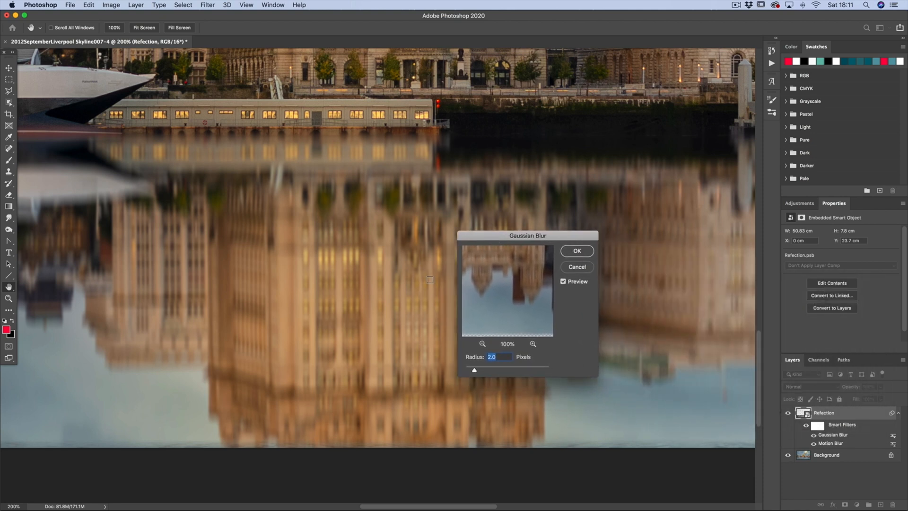
click(564, 282)
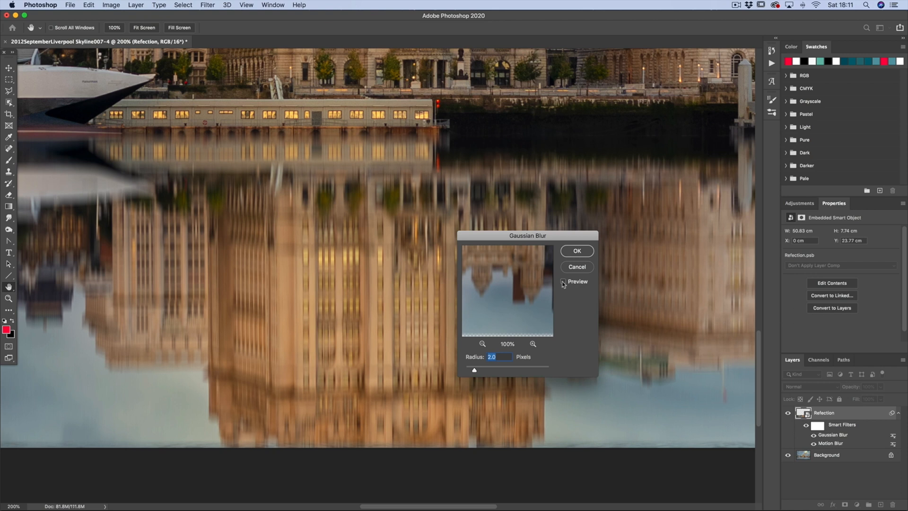
click(563, 282)
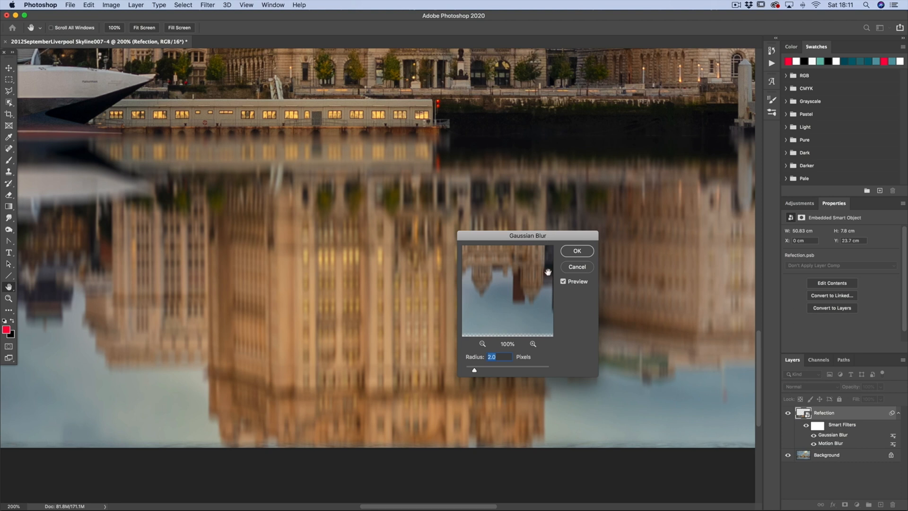
click(578, 251)
key(z)
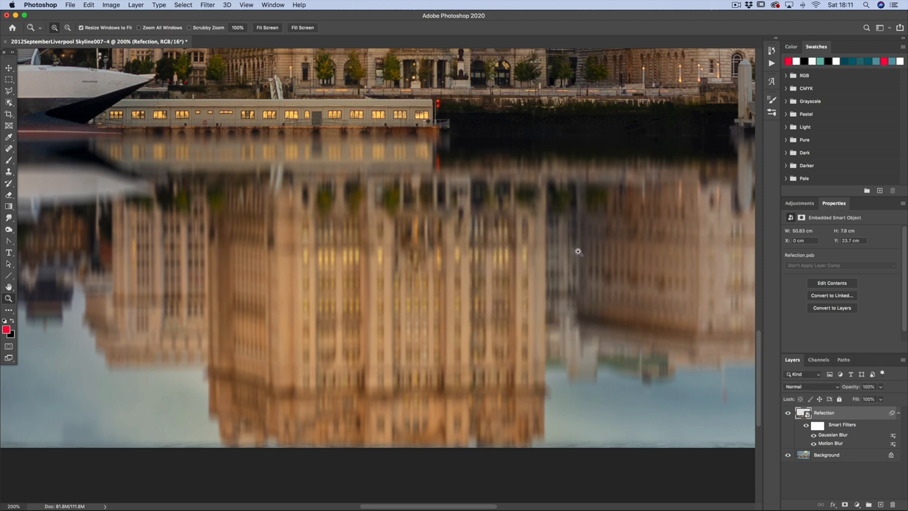
double_click(9, 287)
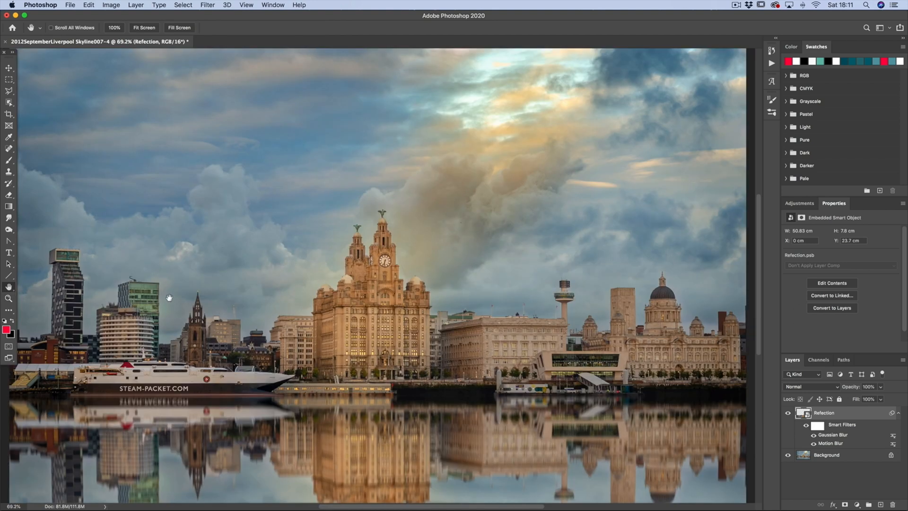
Reopen the Refection layer's Gaussian Blur smart filter, try a stronger radius and return it to 2.0 pixels.
key(super+minus)
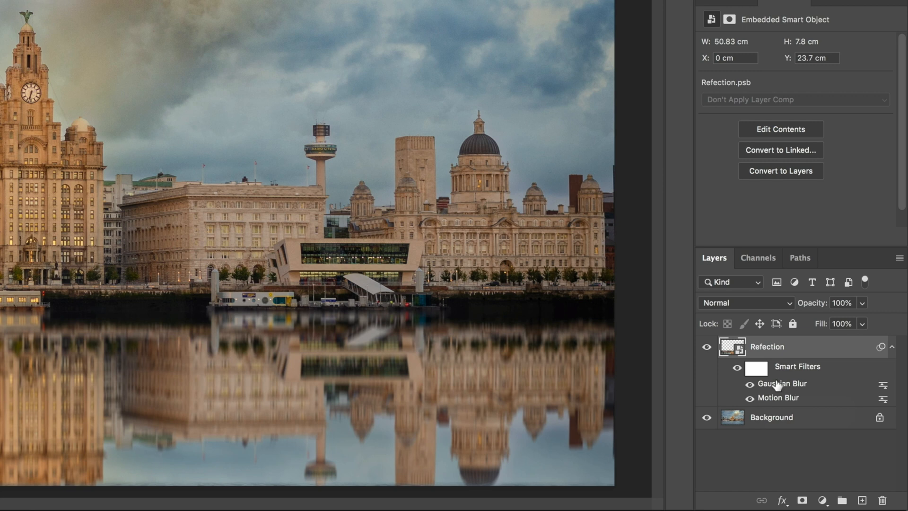
double_click(777, 383)
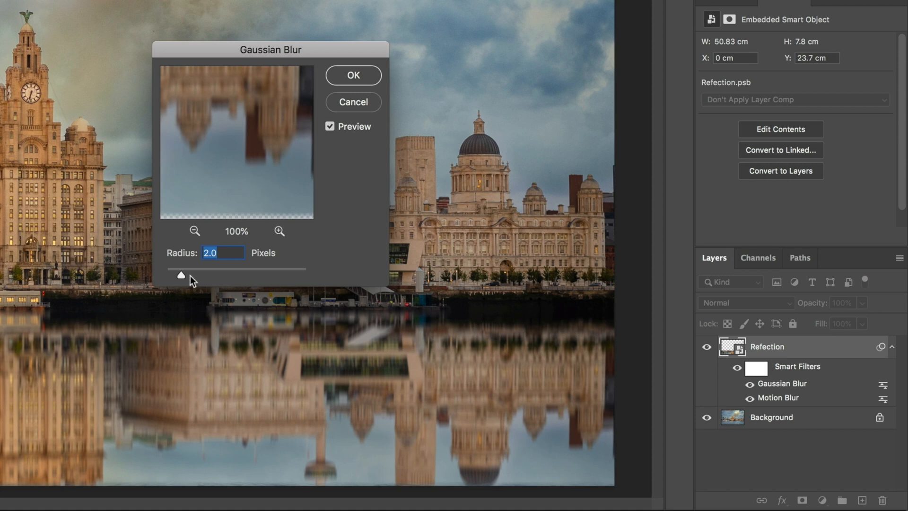
drag(214, 276, 181, 274)
click(352, 76)
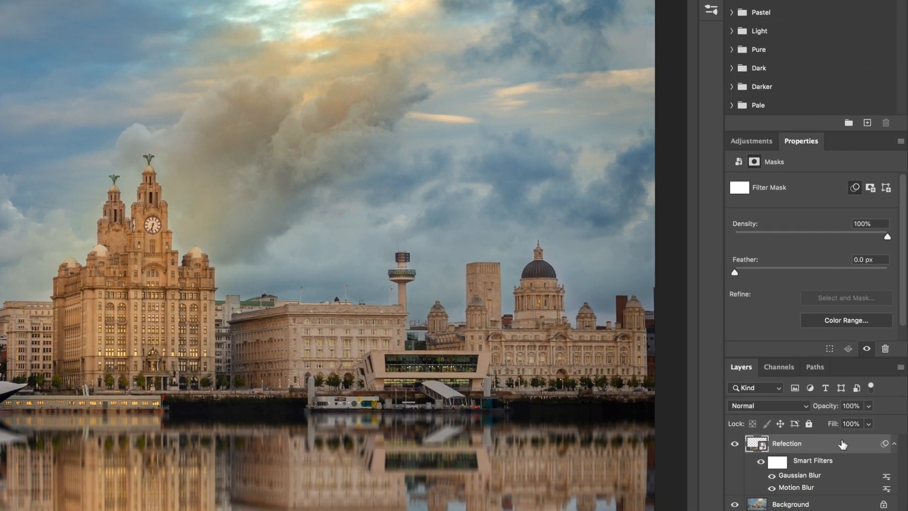
Convert the blurred Refection layer to a new smart object and apply a Sine Wave distortion: 100 generators, wavelength 1–10, amplitude 1–6, scale 30% by 1%.
right_click(842, 443)
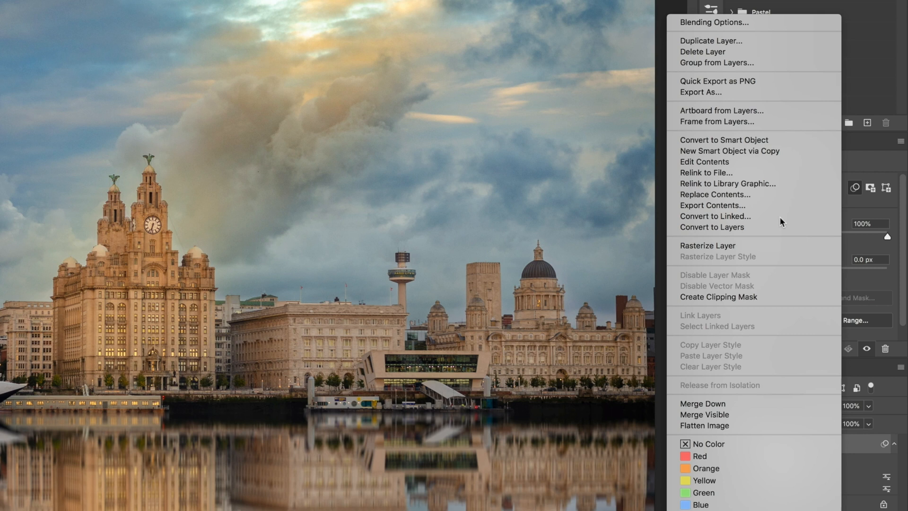
click(738, 140)
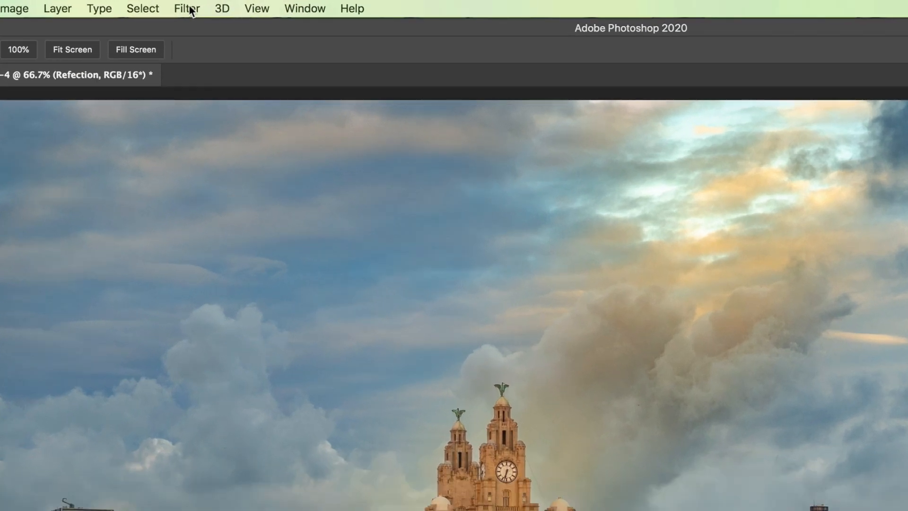
click(209, 6)
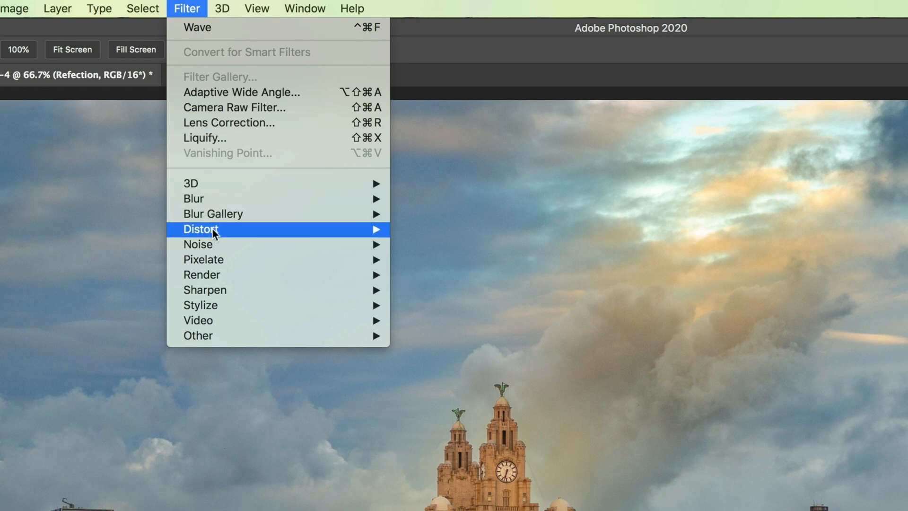
mouse_move(213, 230)
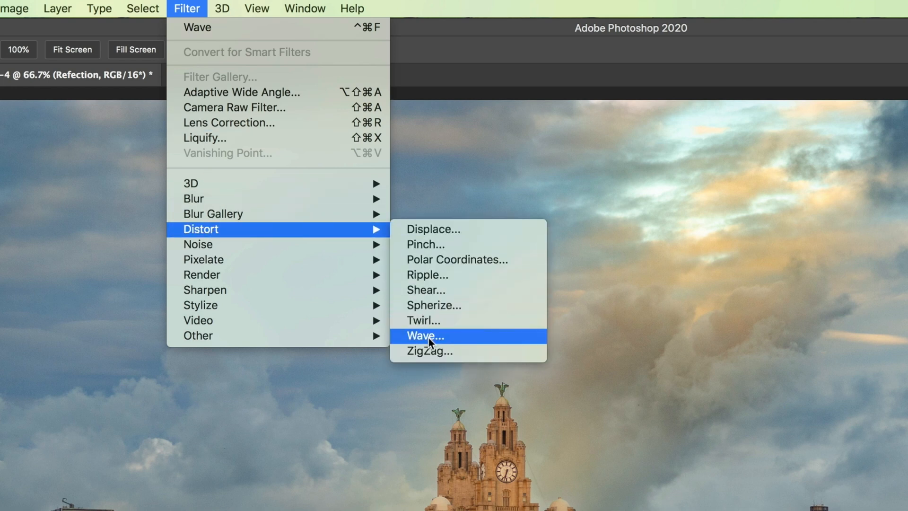
click(467, 337)
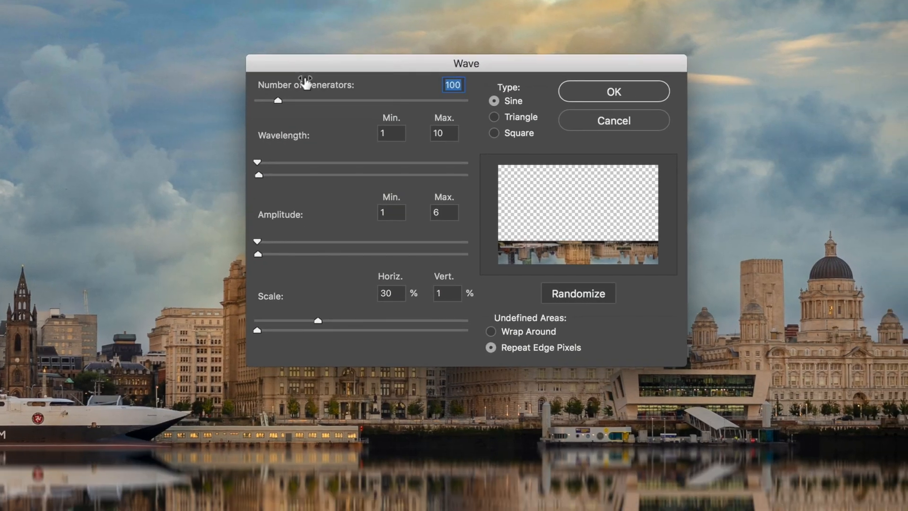
drag(385, 63, 571, 45)
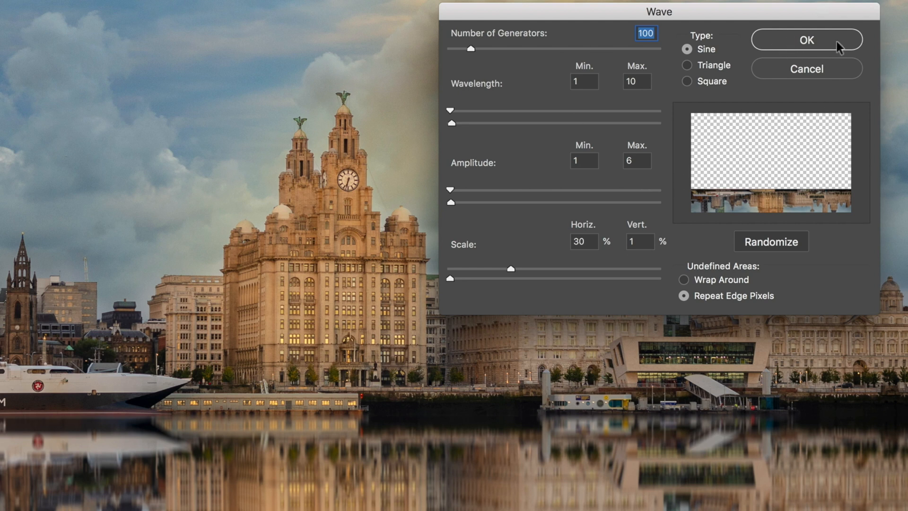
click(818, 39)
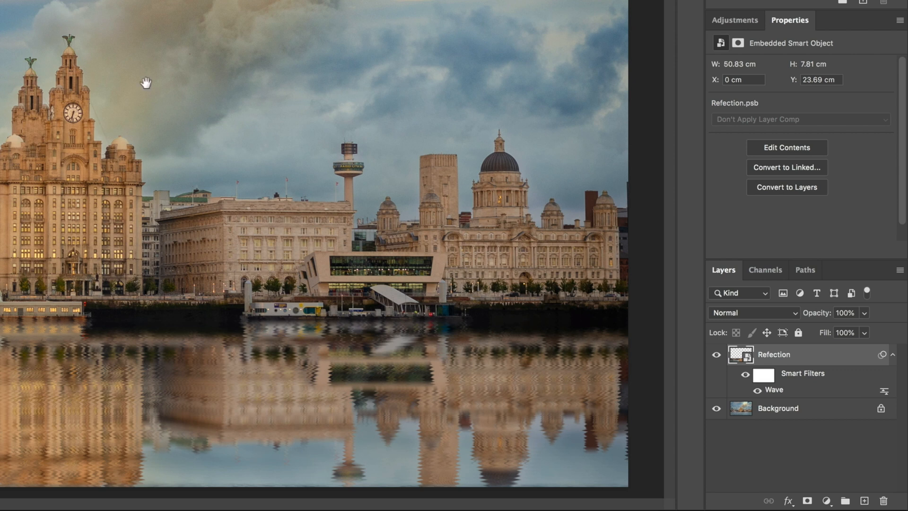
Invert the Refection layer's smart filter mask to black and select the Brush tool for painting on it.
click(765, 377)
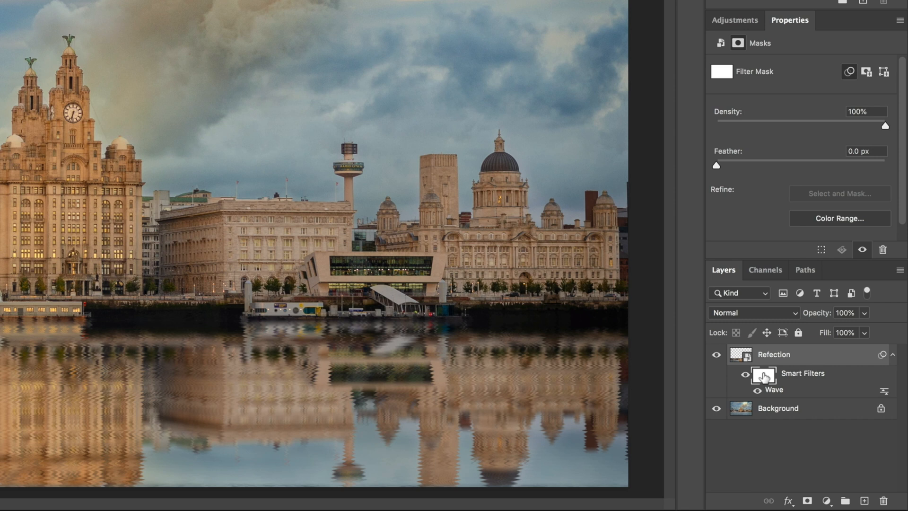
key(ctrl+i)
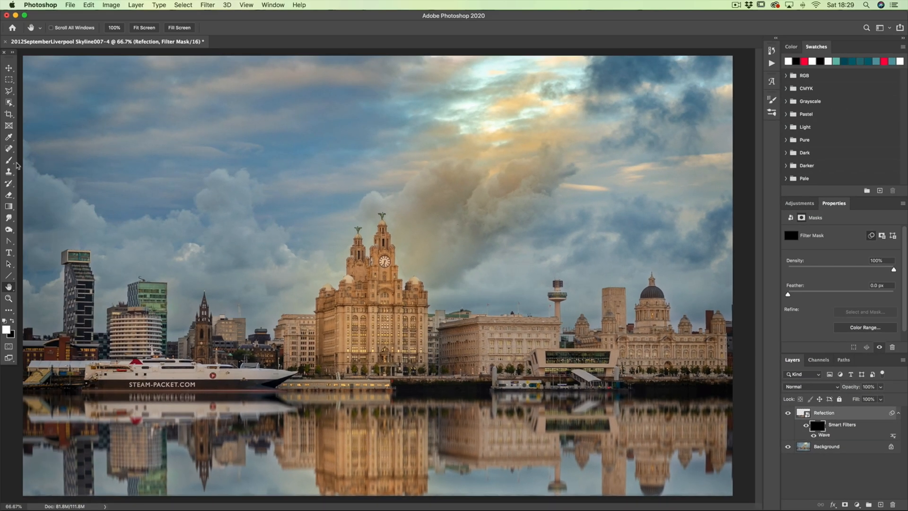
click(10, 163)
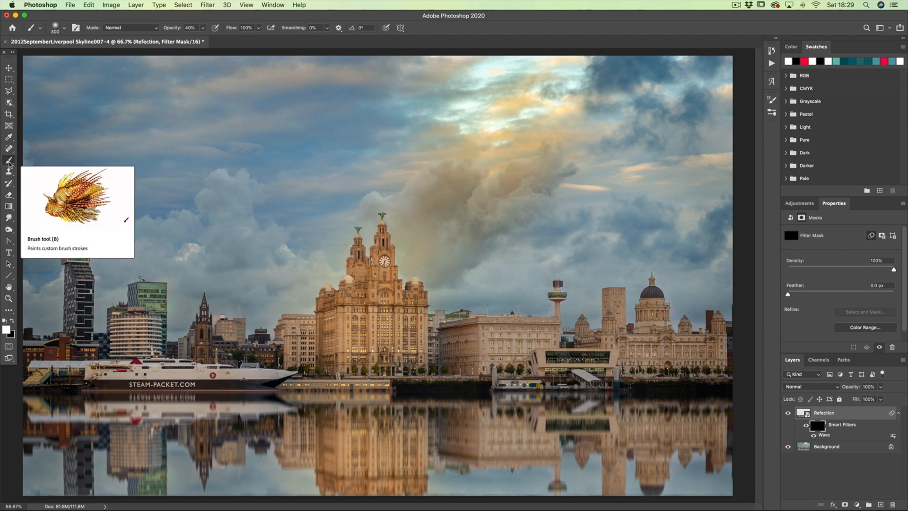
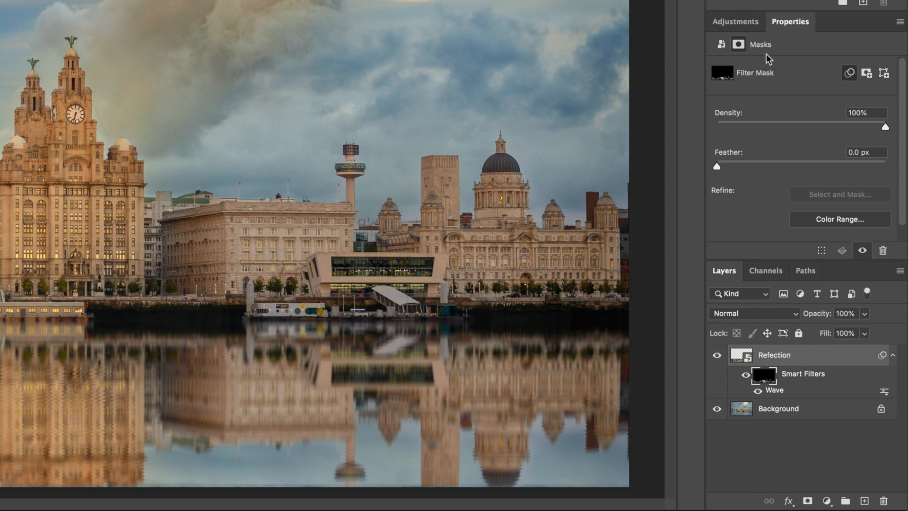
Add a Curves adjustment above the Refection layer, pull the midtones slightly darker and clip it to that layer.
click(745, 22)
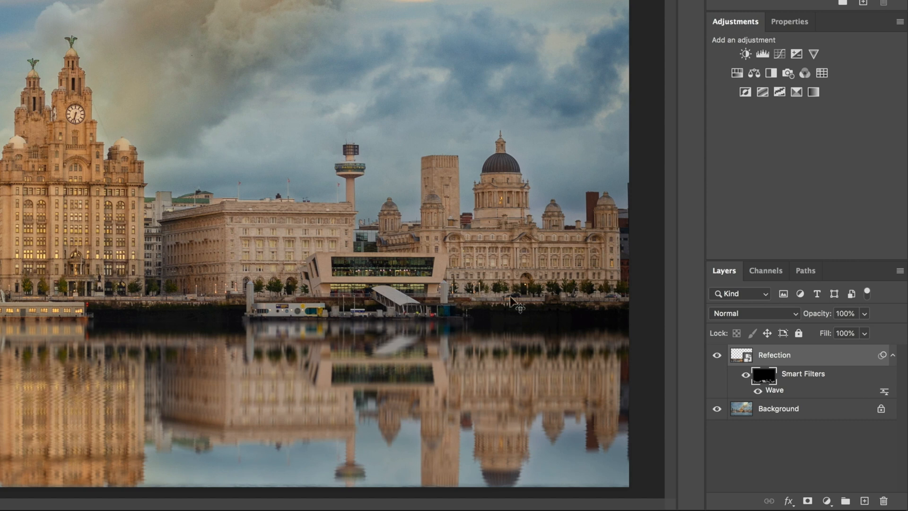
click(779, 54)
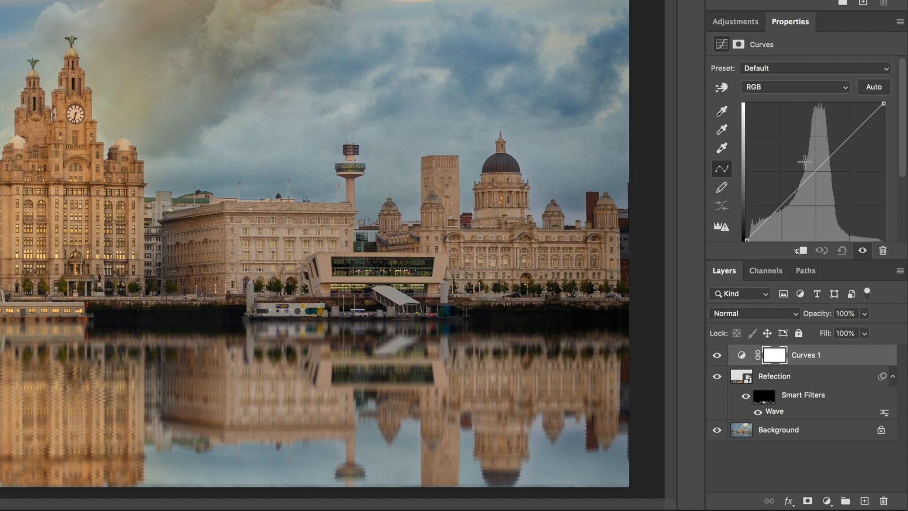
drag(808, 173, 814, 182)
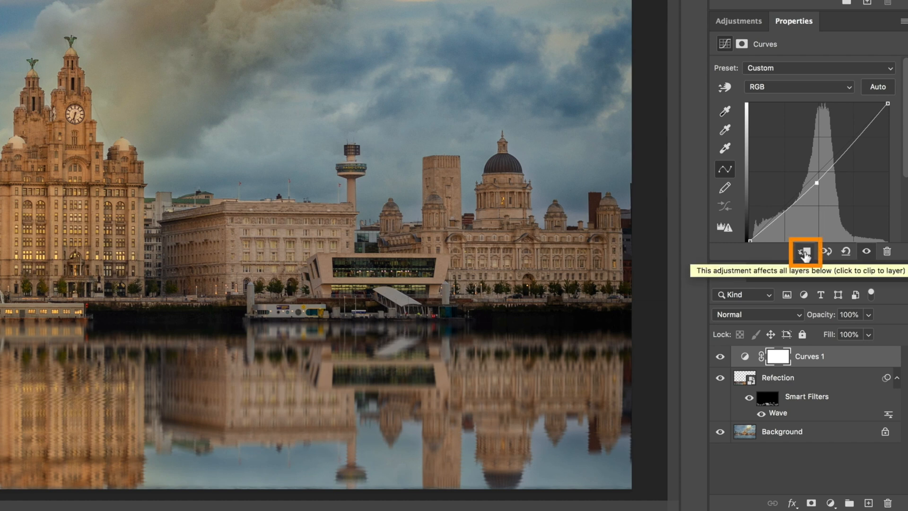
click(805, 254)
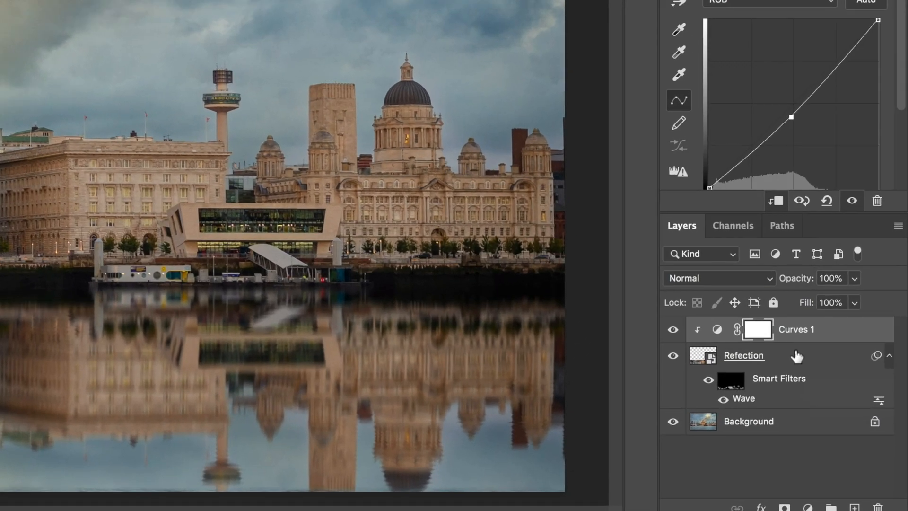
Lower the opacity of the Refection layer to 93%.
click(853, 427)
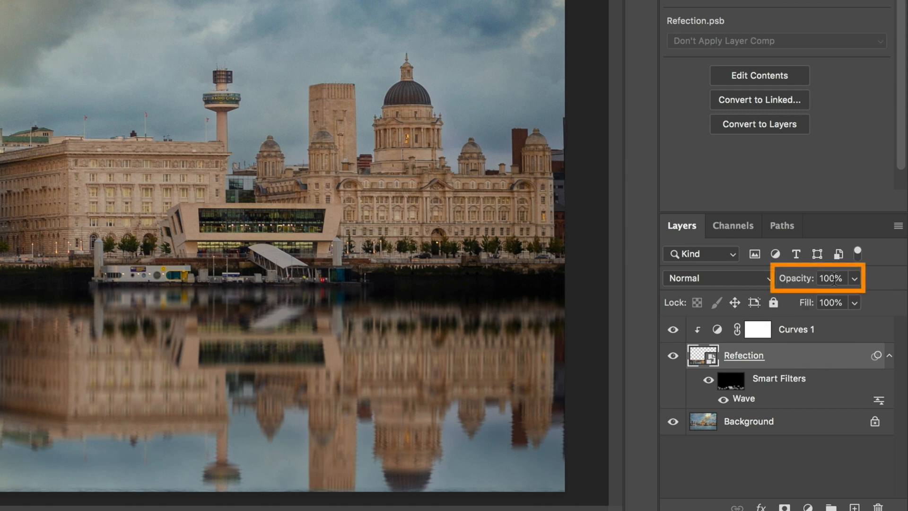
click(855, 280)
drag(853, 297, 848, 297)
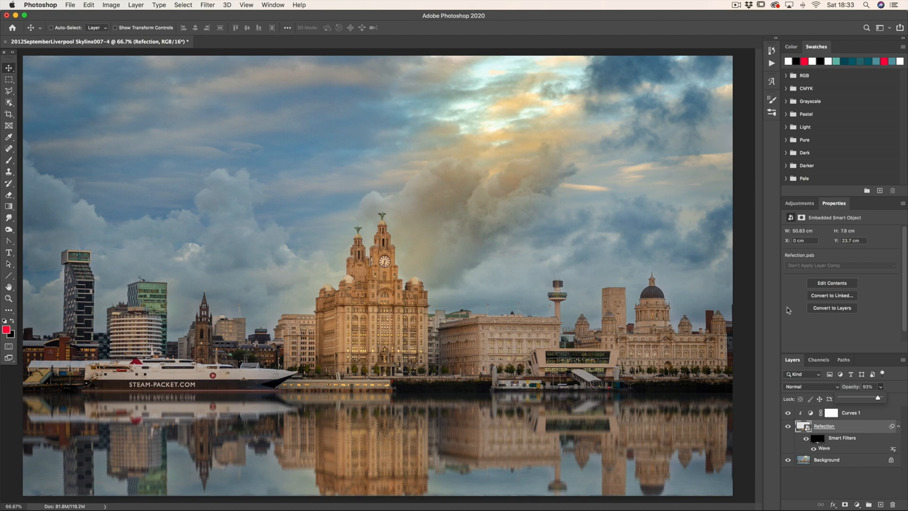
click(844, 429)
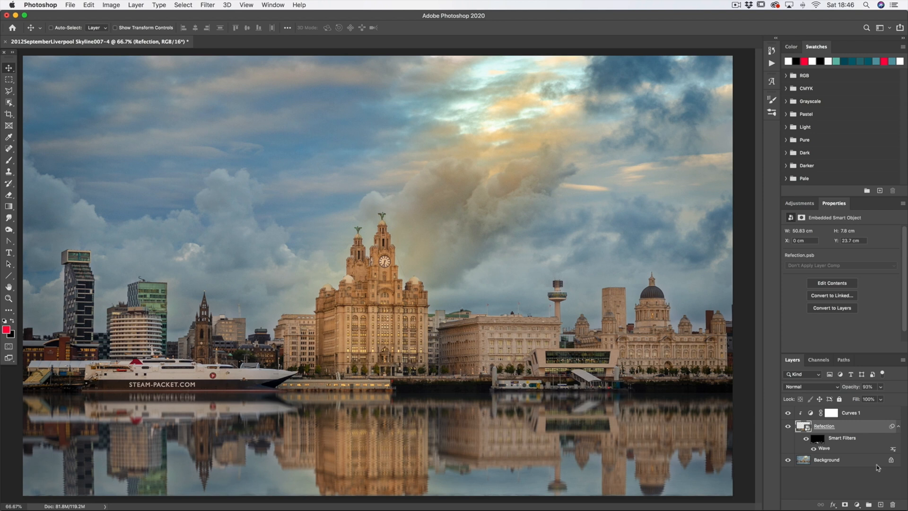
Show the Curves 1 settings, reopen the Refection layer's Wave filter and try 201 generators before lowering the number again.
click(856, 415)
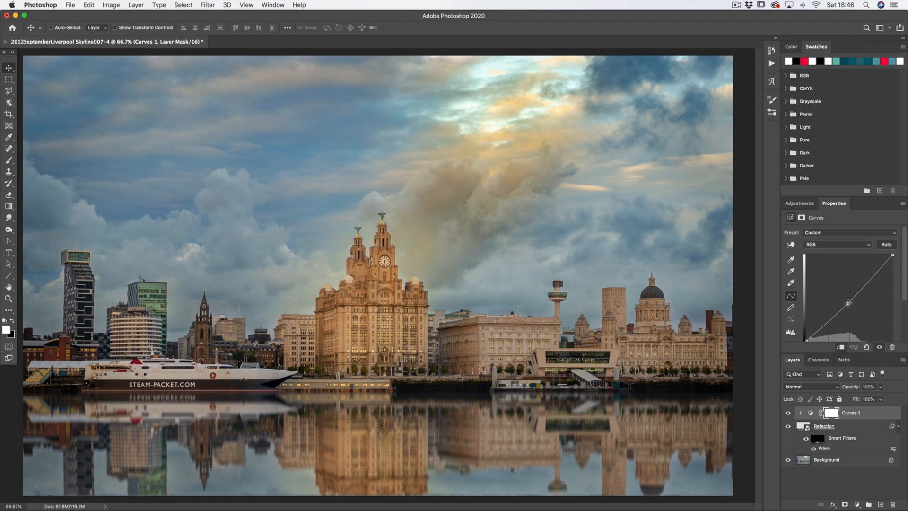
double_click(823, 448)
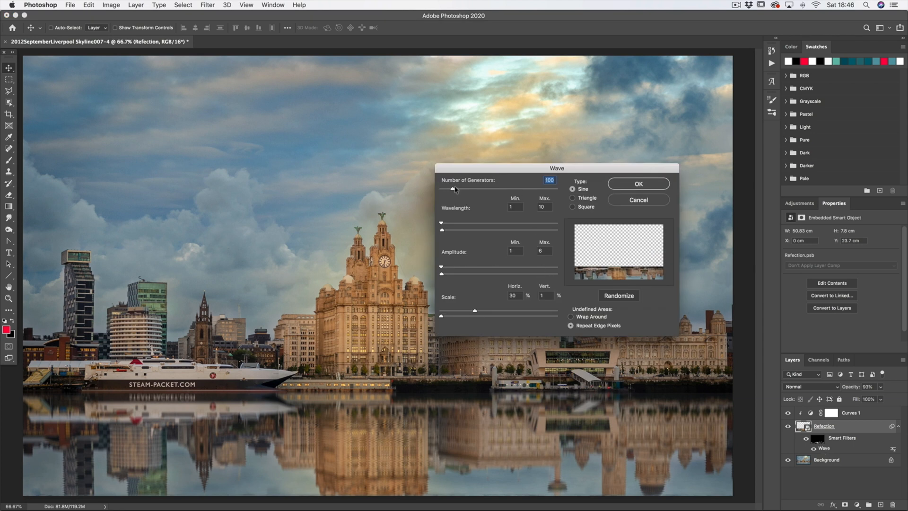
drag(452, 190, 464, 192)
click(635, 187)
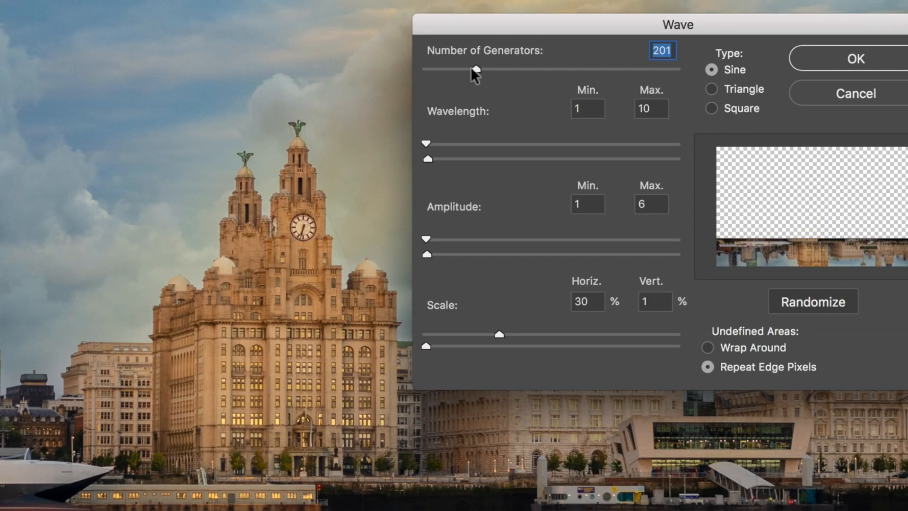
drag(471, 67, 447, 71)
click(813, 58)
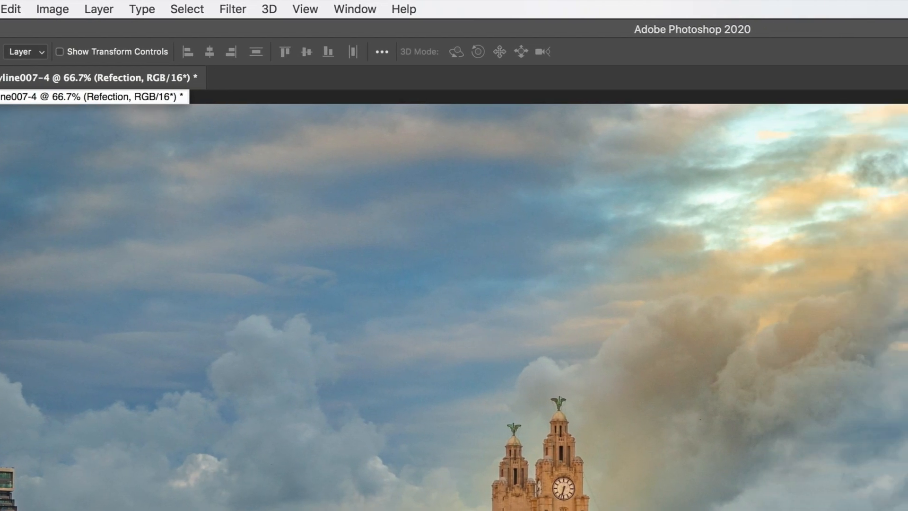
Close the Liverpool skyline document, saving its changes.
click(1, 78)
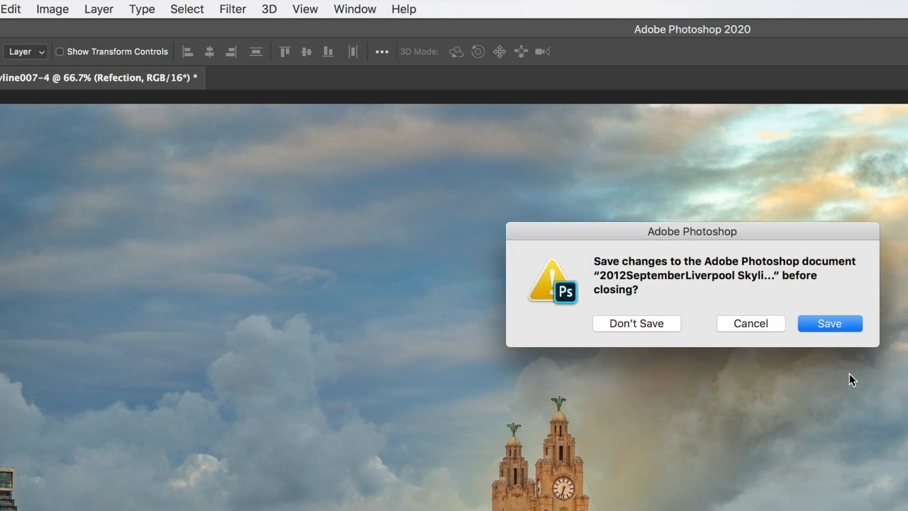
click(830, 323)
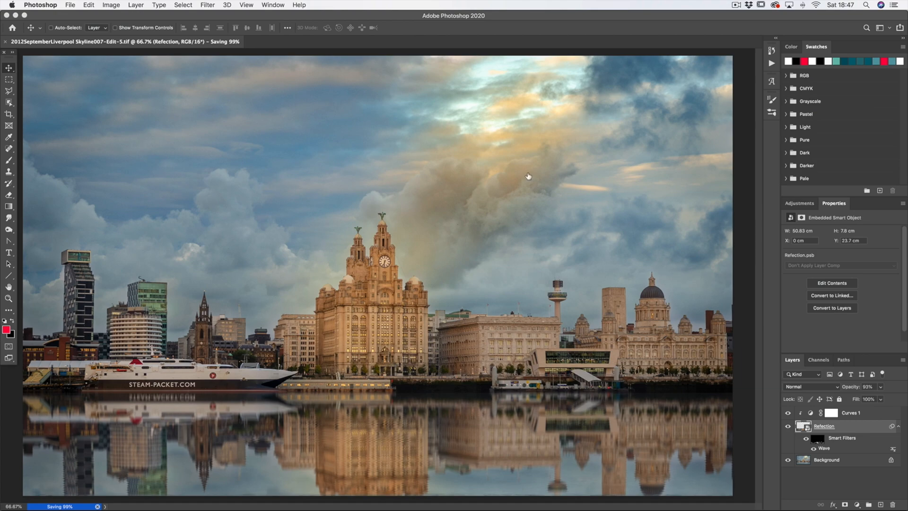
key(super+w)
Switch to Lightroom Classic and reveal the filmstrip of the Creating a Reflection collection.
mouse_move(296, 507)
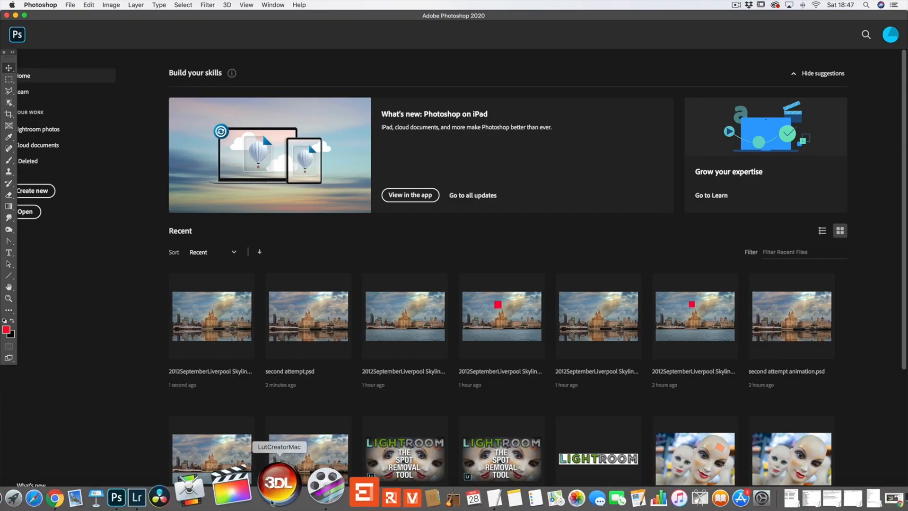
click(192, 495)
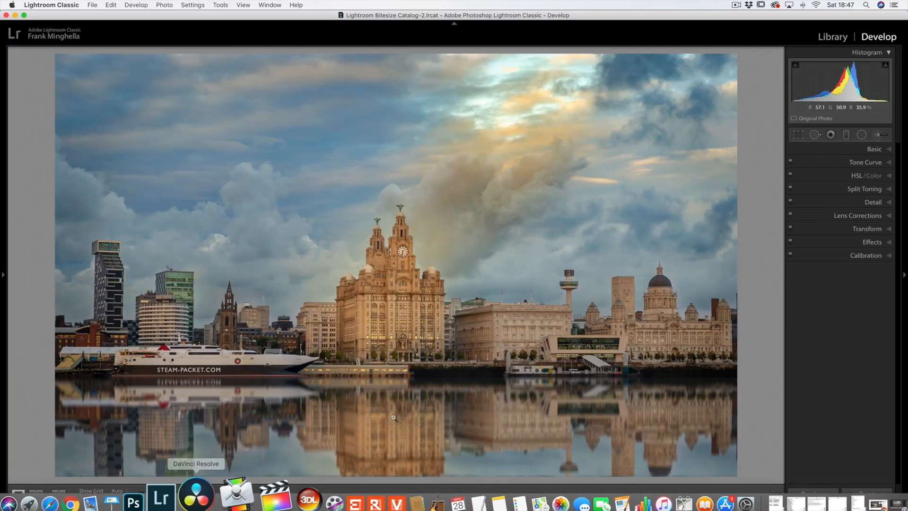
click(453, 508)
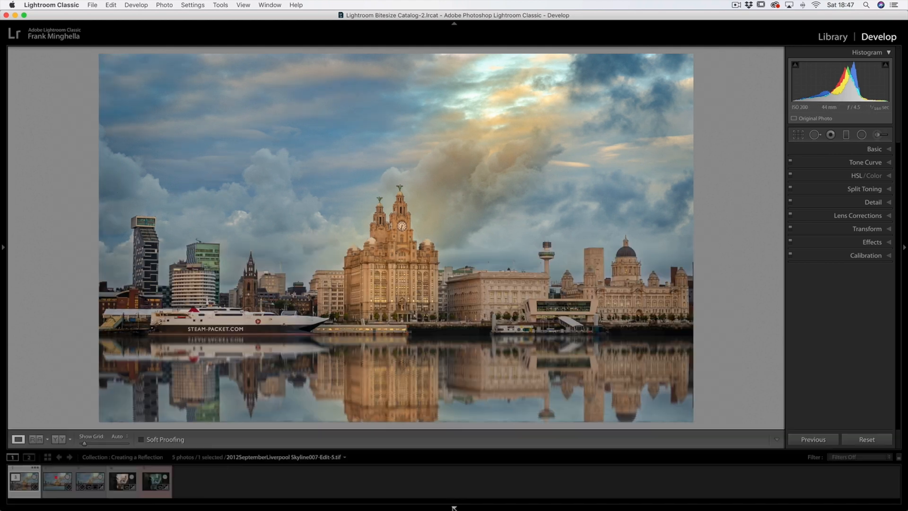
Compare the original skyline DNG and the Edit-4 TIFF with the Edit-5 reflection version, and view the latter full screen.
mouse_move(70, 489)
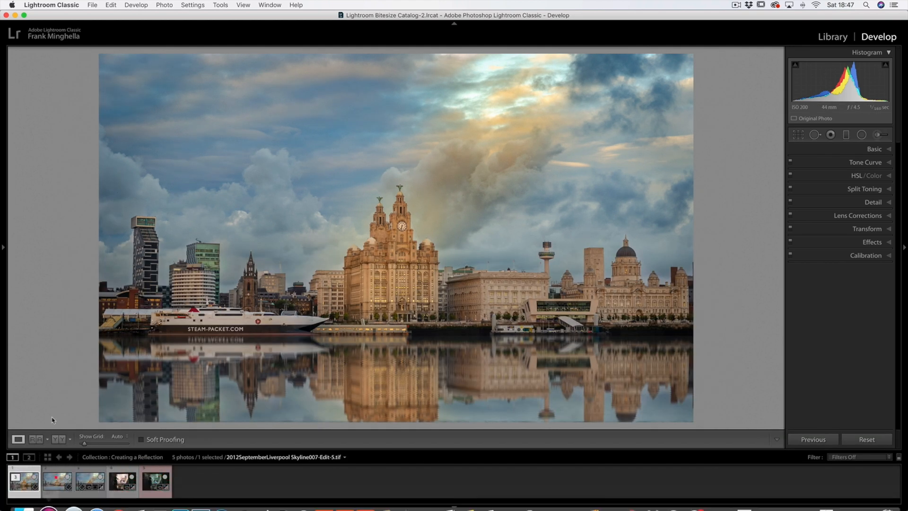
click(96, 472)
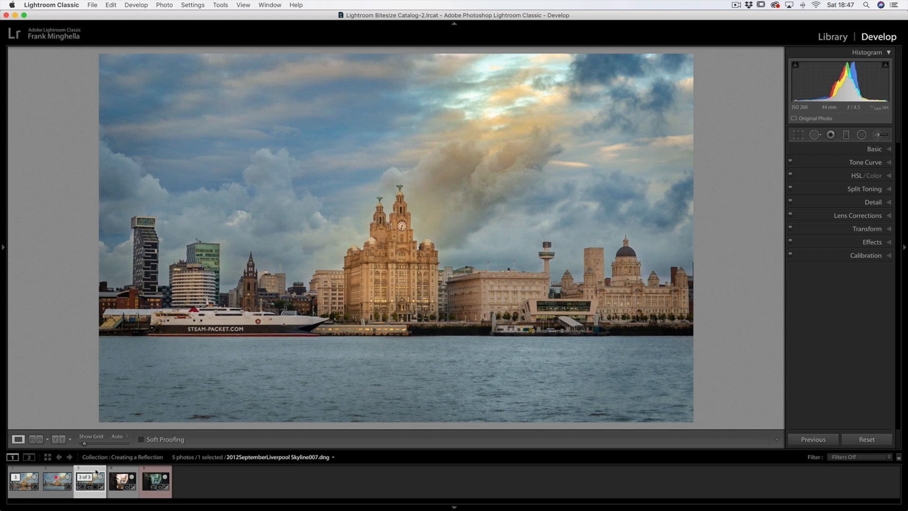
click(63, 471)
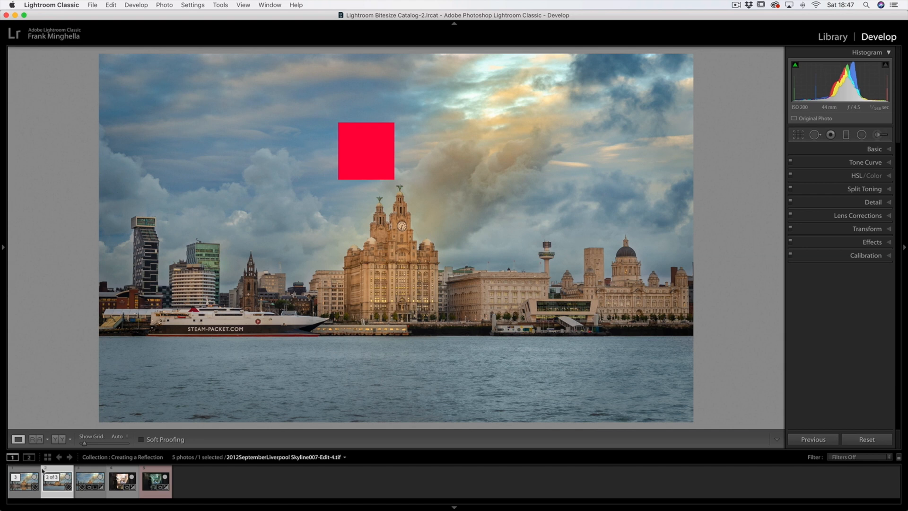
click(32, 471)
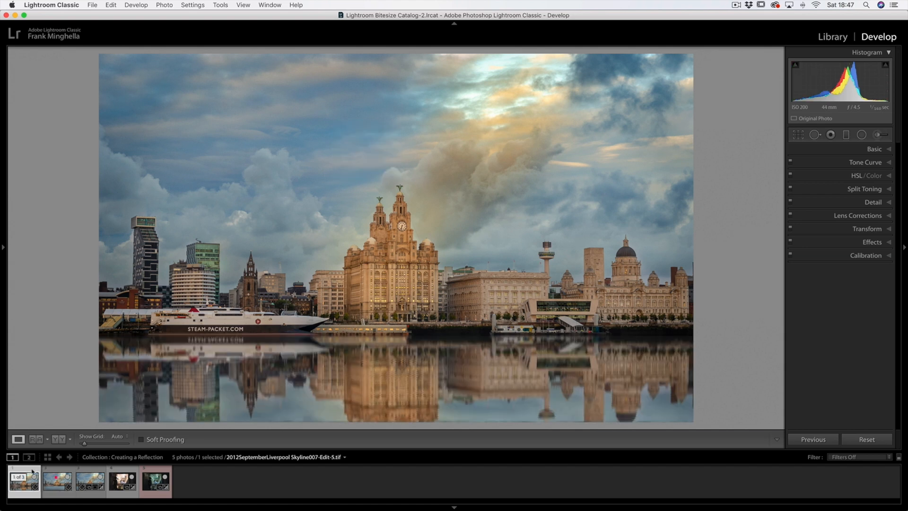
key(f)
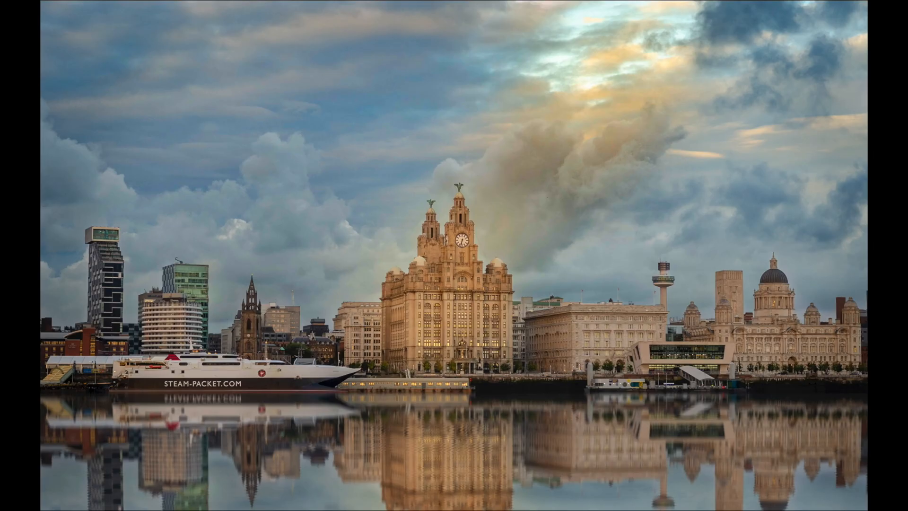